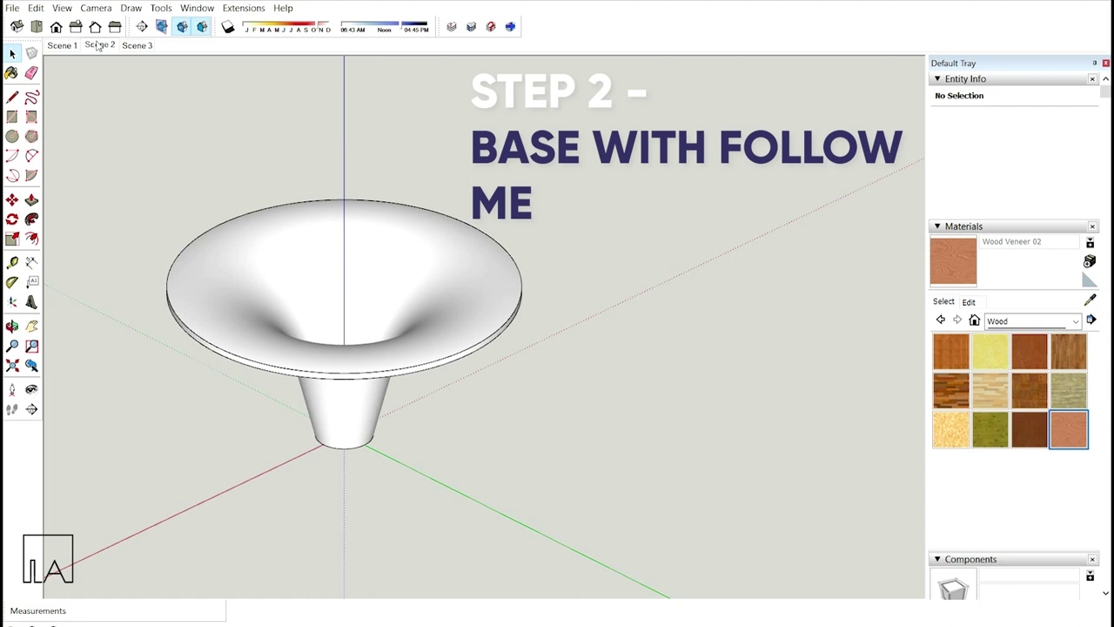
- Switch to the Scene 3 tab to preview the finished waffle pavilion
click(133, 46)
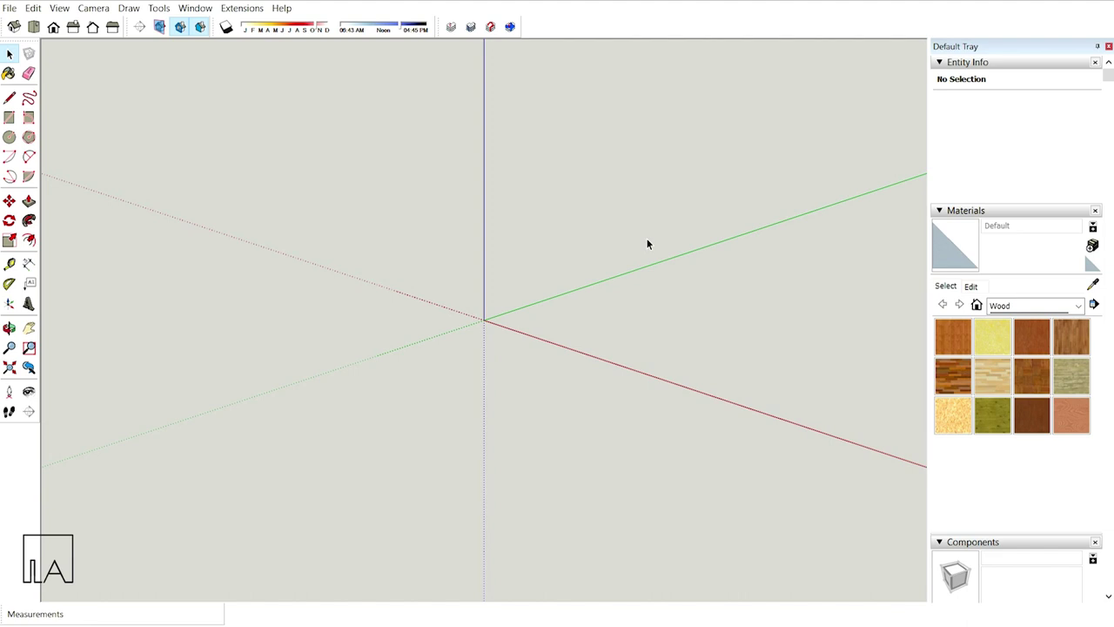
- Draw a 4 by 4 m upright rectangle starting at the origin
middle_drag(630, 247, 614, 303)
key(r)
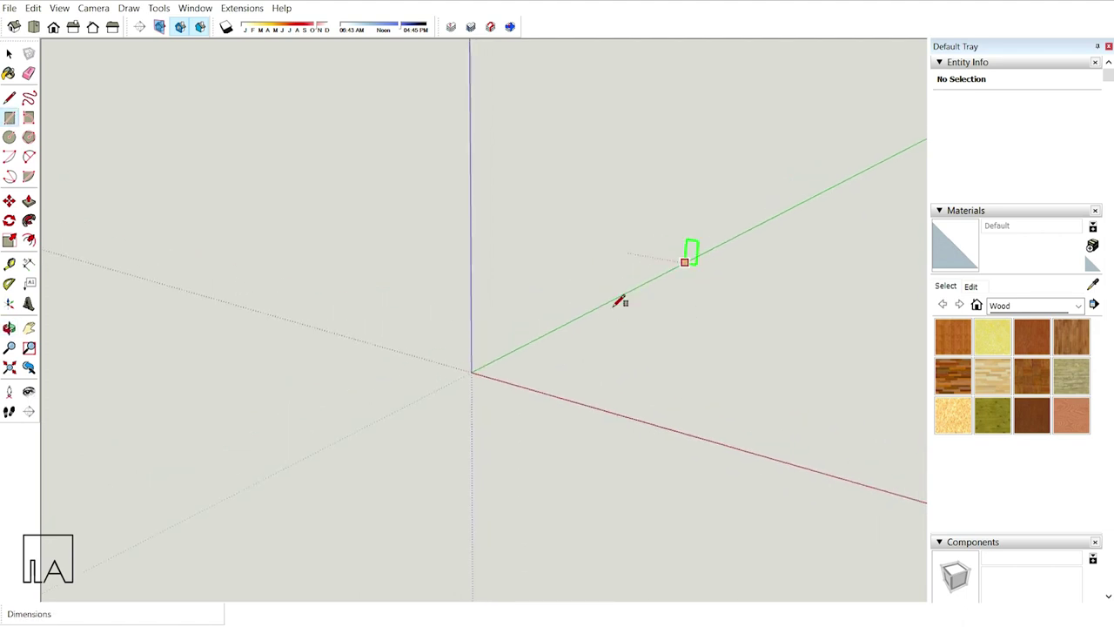
middle_drag(550, 329, 738, 277)
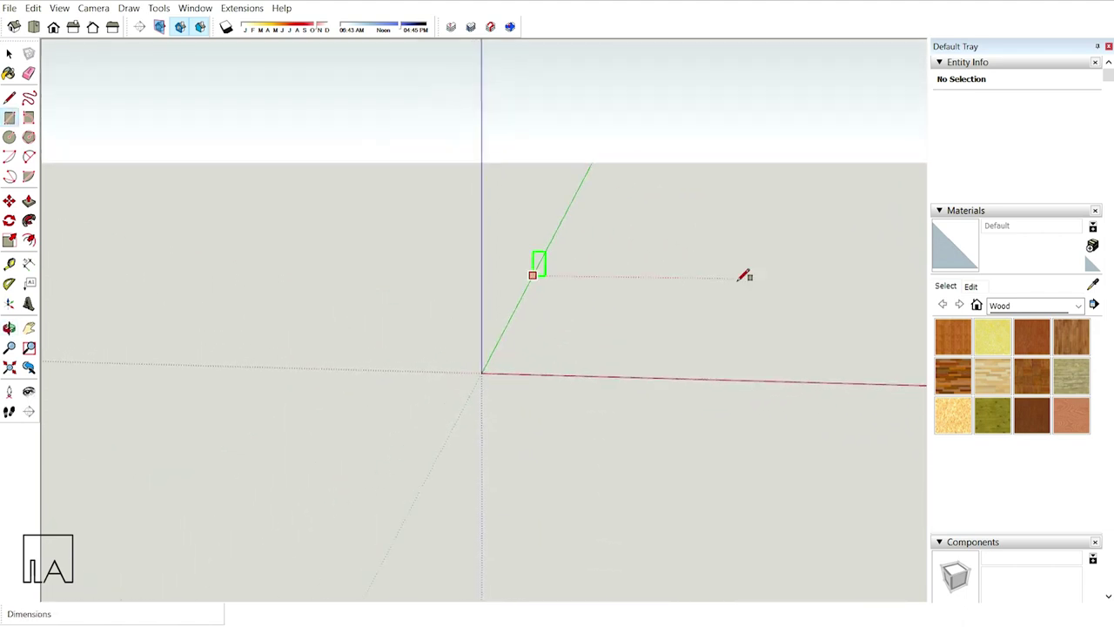
click(482, 371)
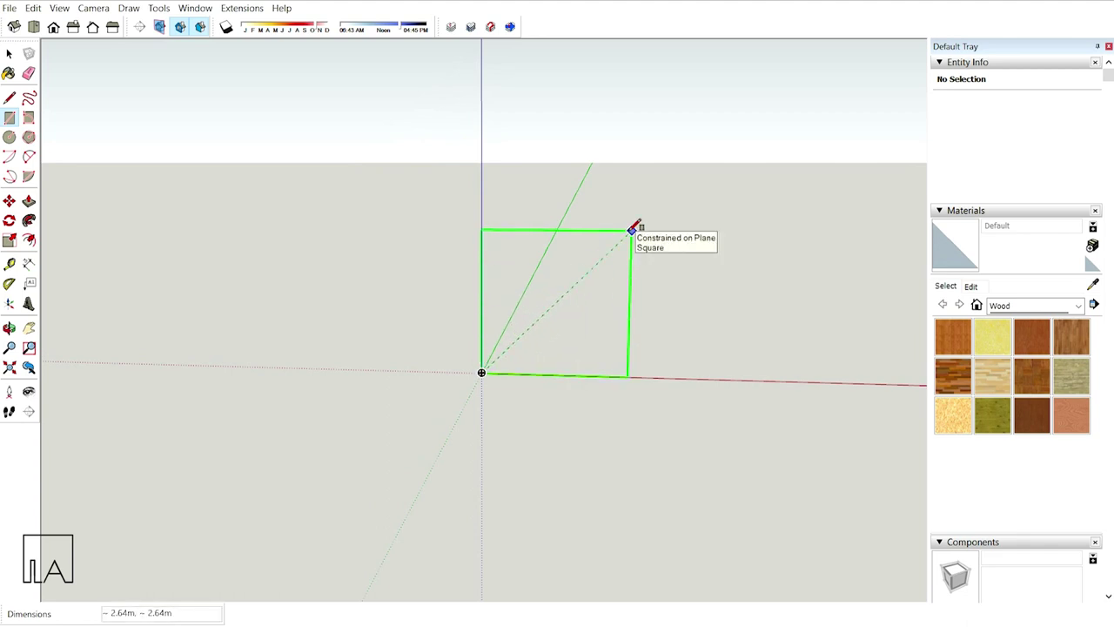
text(4,4)
key(Return)
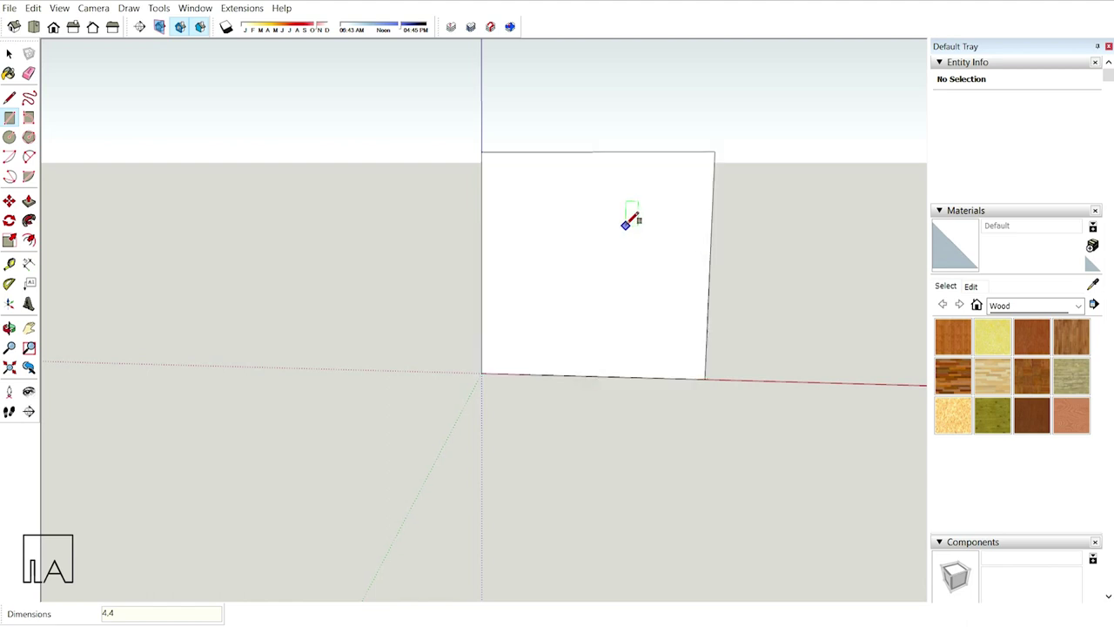
key(space)
middle_drag(585, 301, 531, 313)
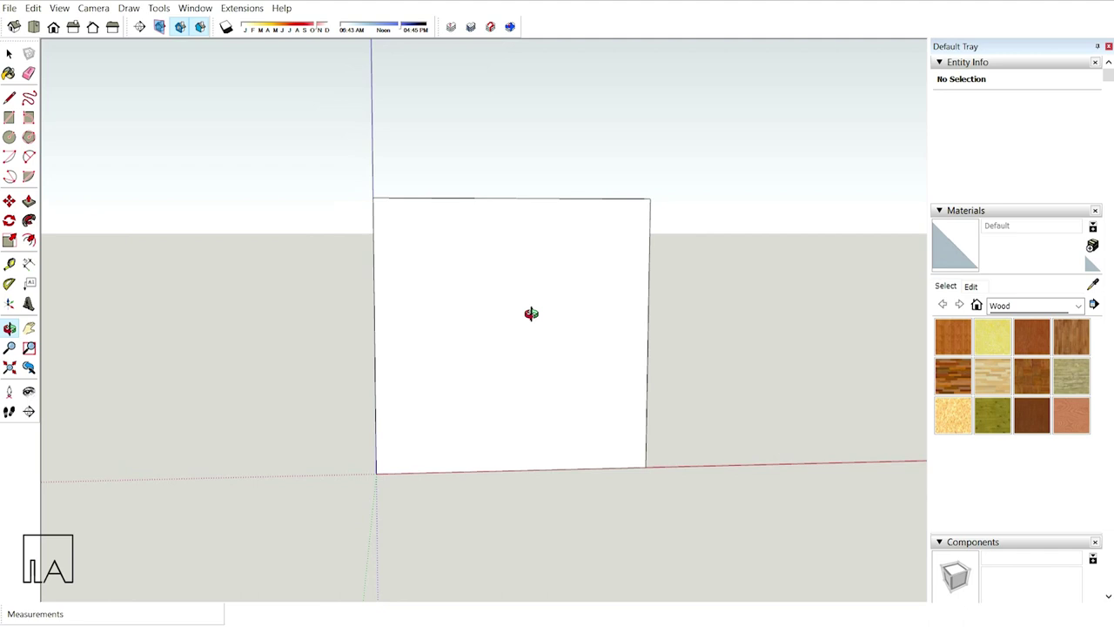
- Place two vertical guides, 0.5 m and a further 0.5 m in from the left edge
middle_drag(540, 410, 480, 380)
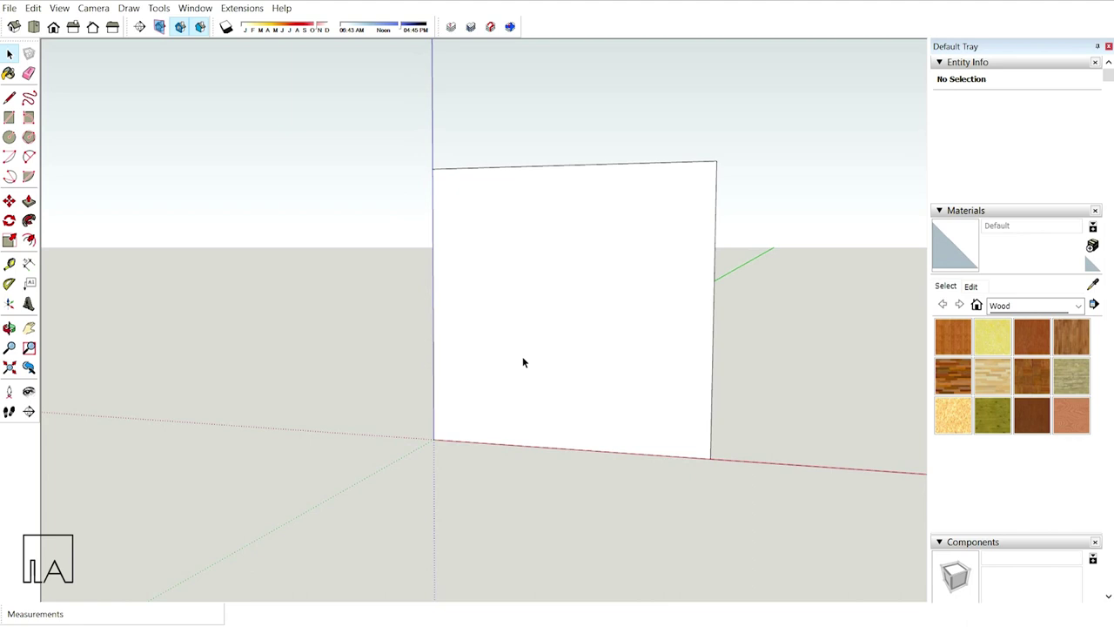
key(t)
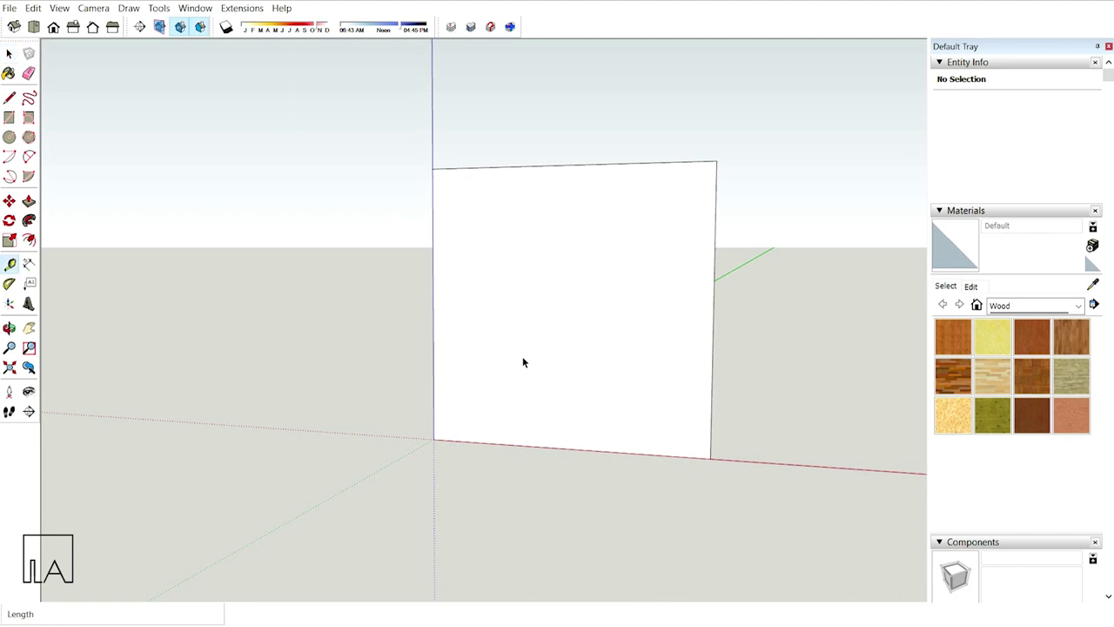
click(433, 330)
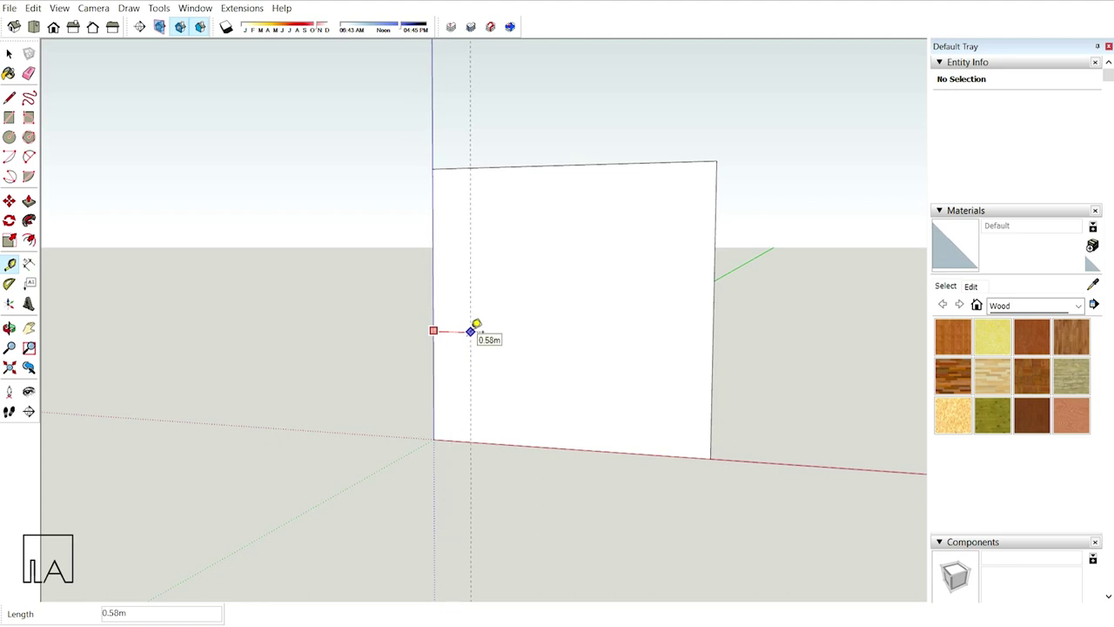
text(0)
key(Return)
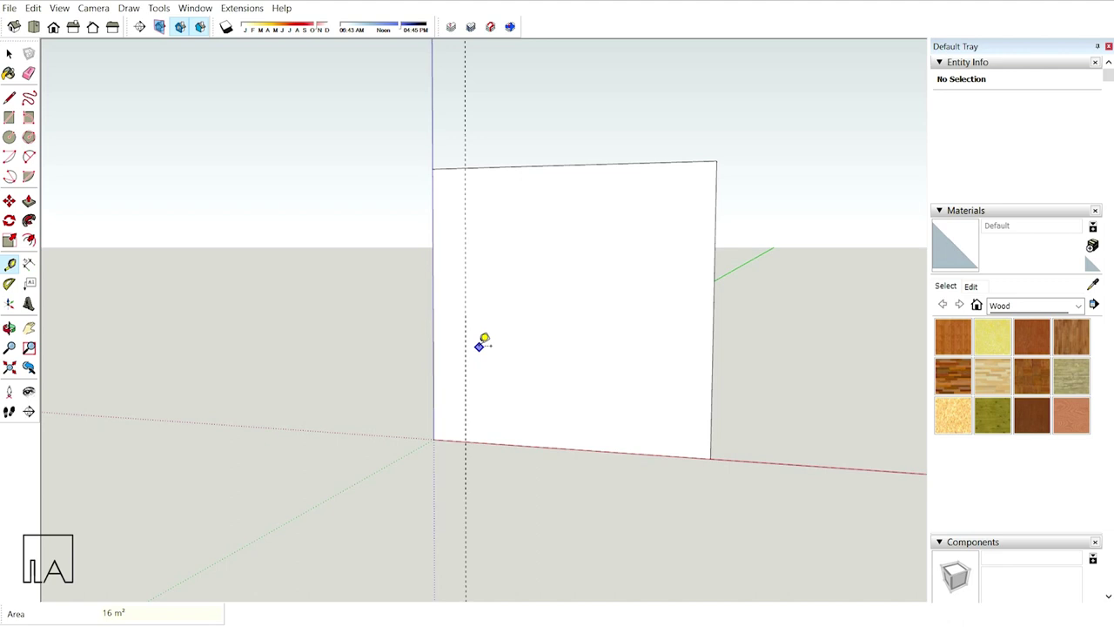
click(466, 337)
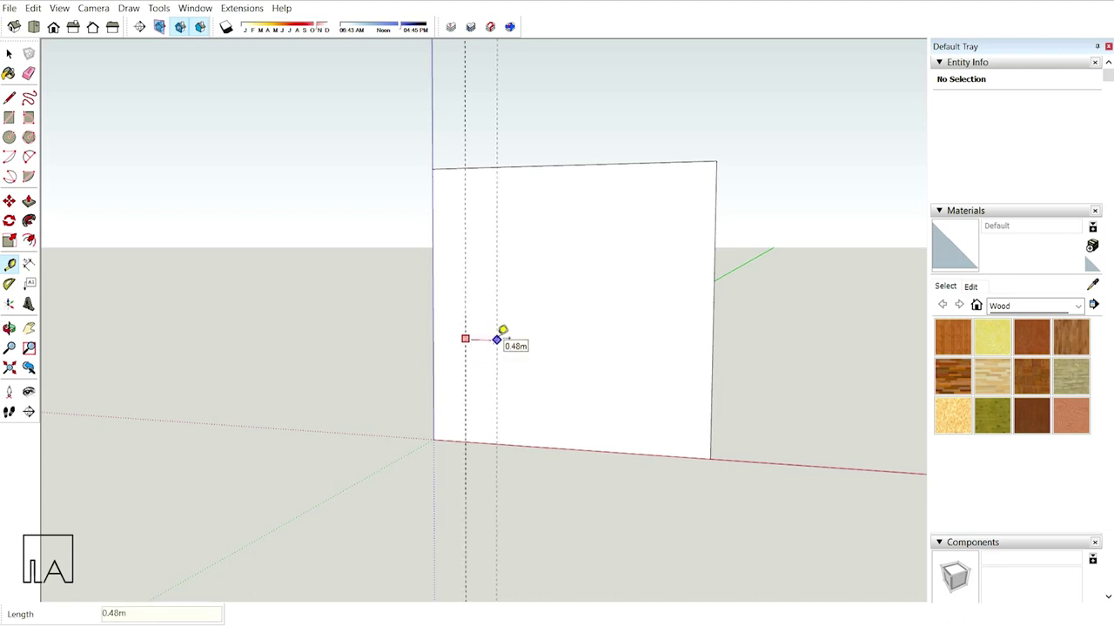
text(0.5)
key(Return)
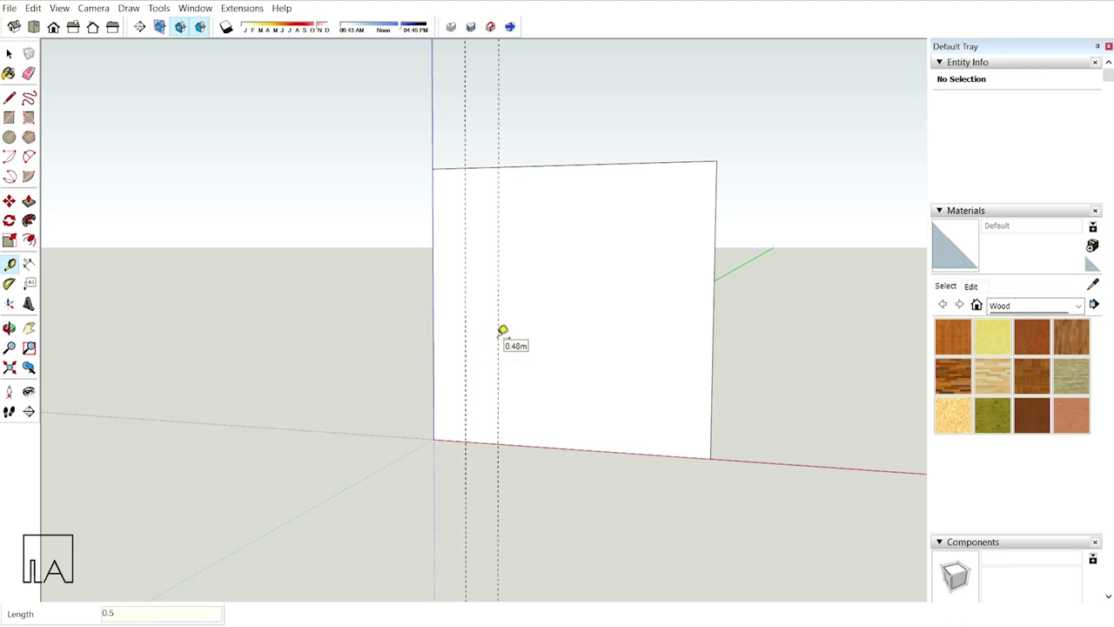
- Add horizontal guides 2 m up from the bottom and 0.15 m below the top
middle_drag(504, 330, 622, 360)
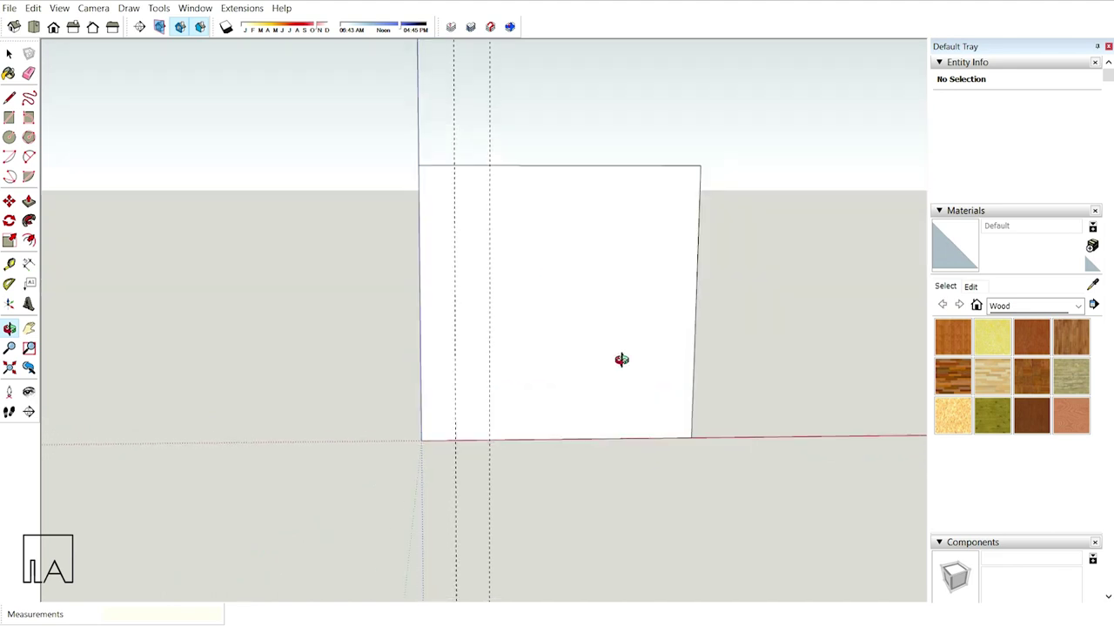
middle_drag(588, 419, 612, 416)
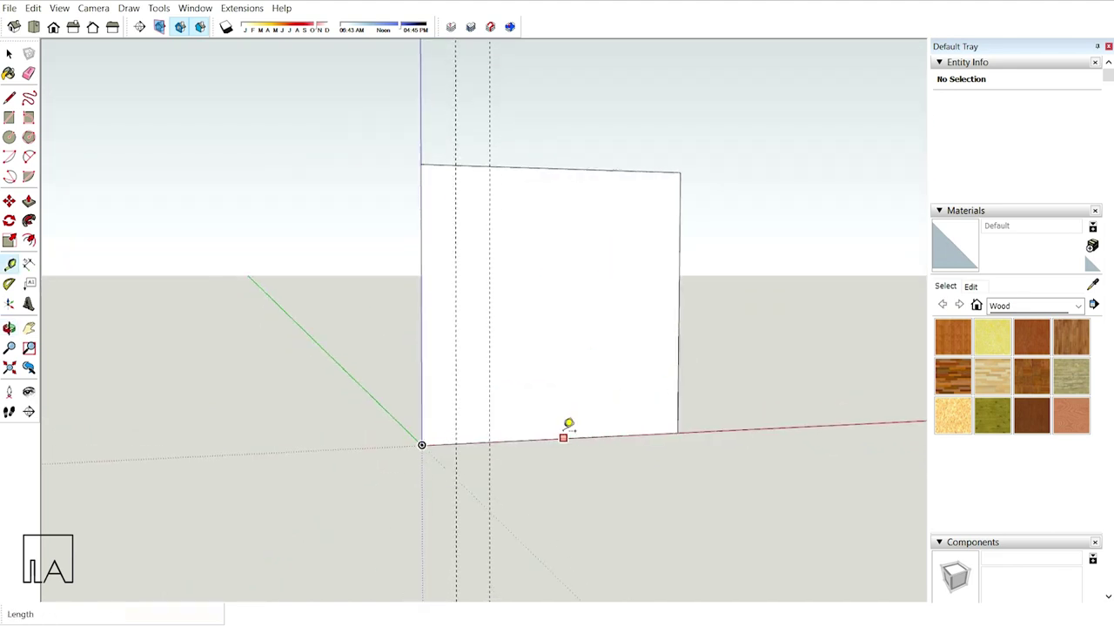
click(530, 439)
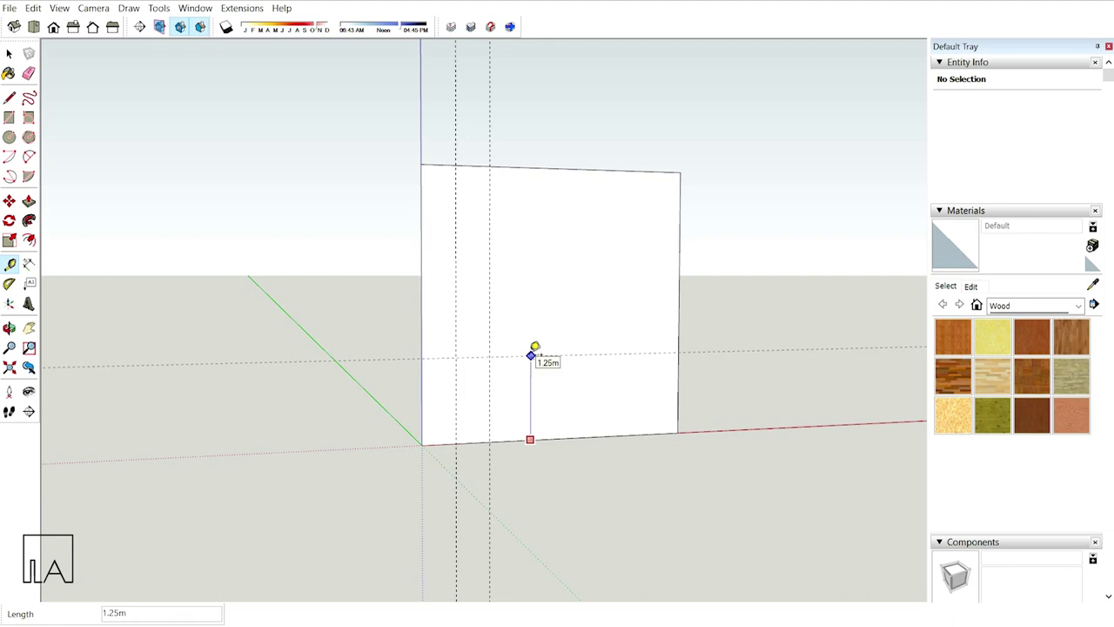
text(2)
key(Return)
middle_drag(525, 356, 462, 336)
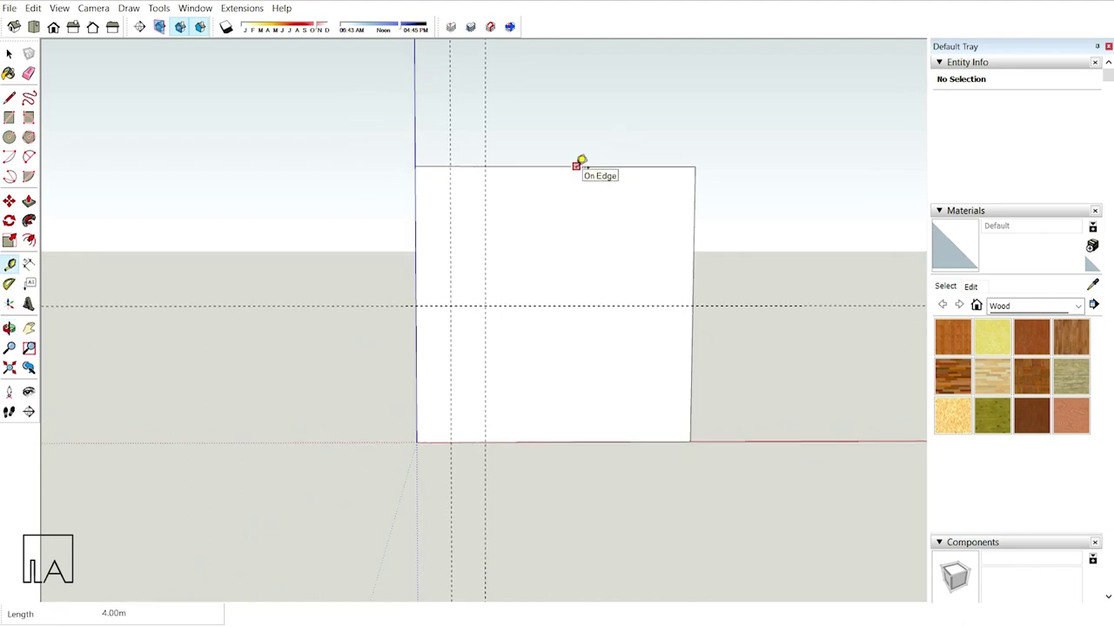
click(577, 166)
text(0)
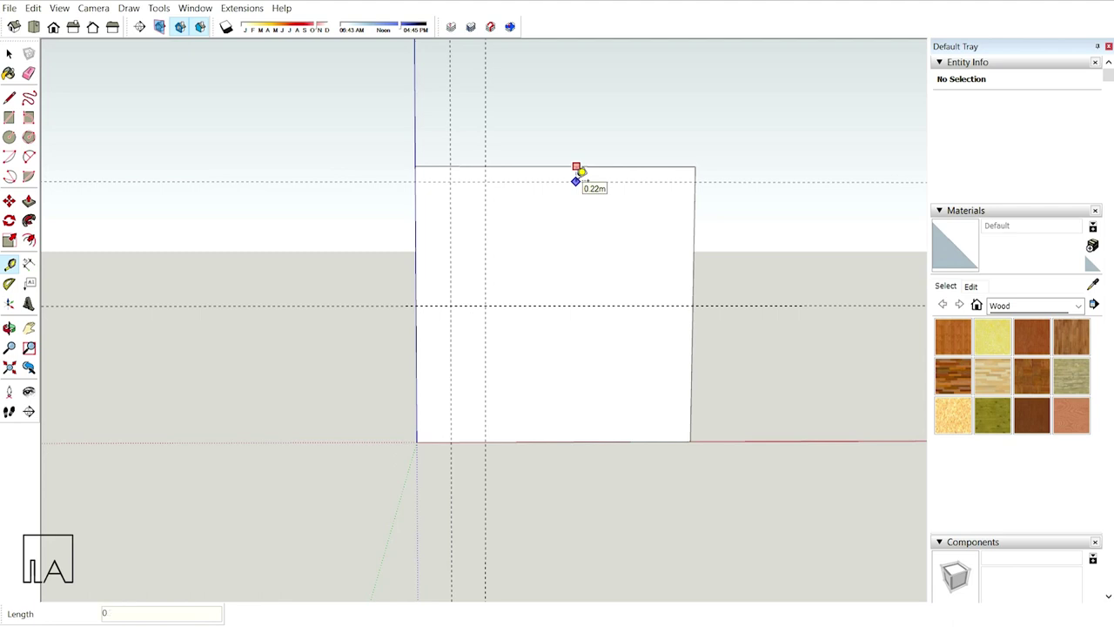
text(.15)
key(Return)
middle_drag(564, 231, 495, 296)
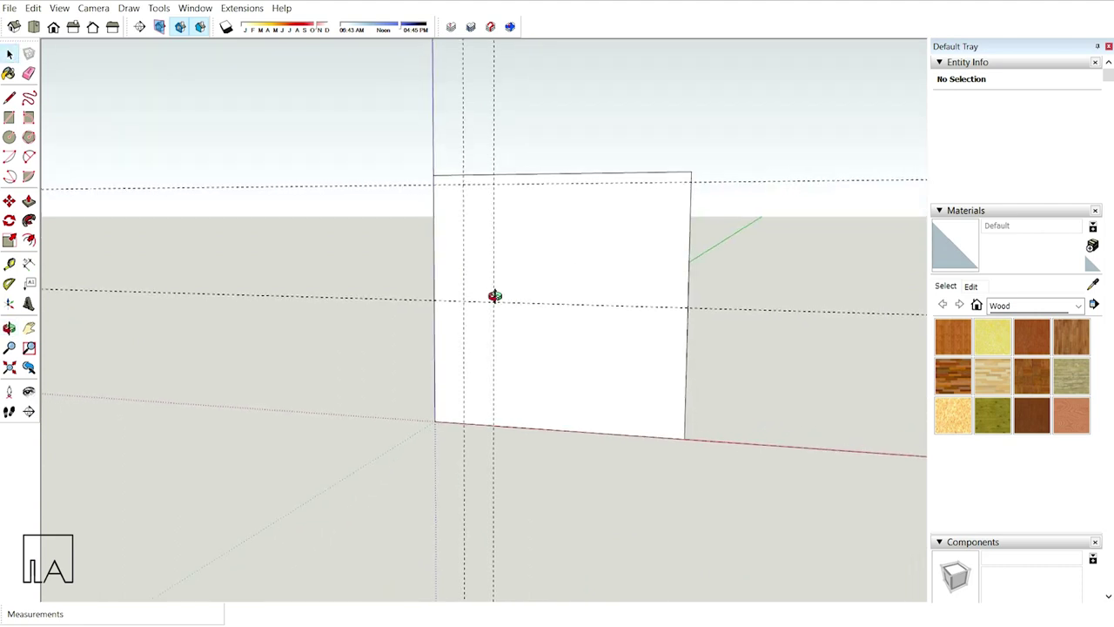
- Draw a slanted line from the bottom edge up to the guide crossing at 2 m
key(l)
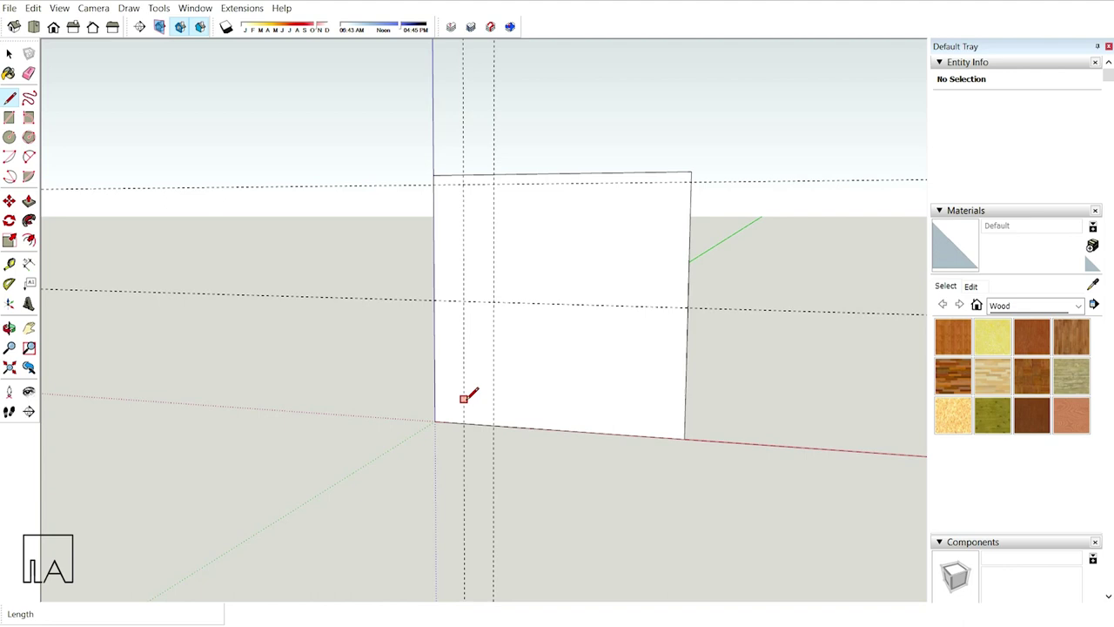
click(463, 424)
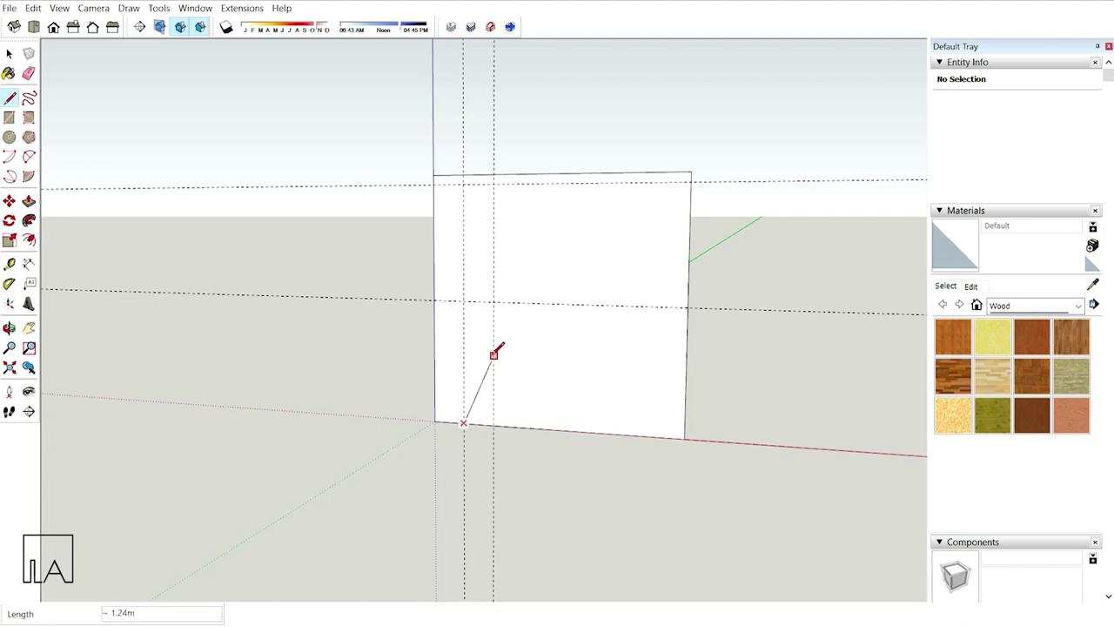
click(494, 299)
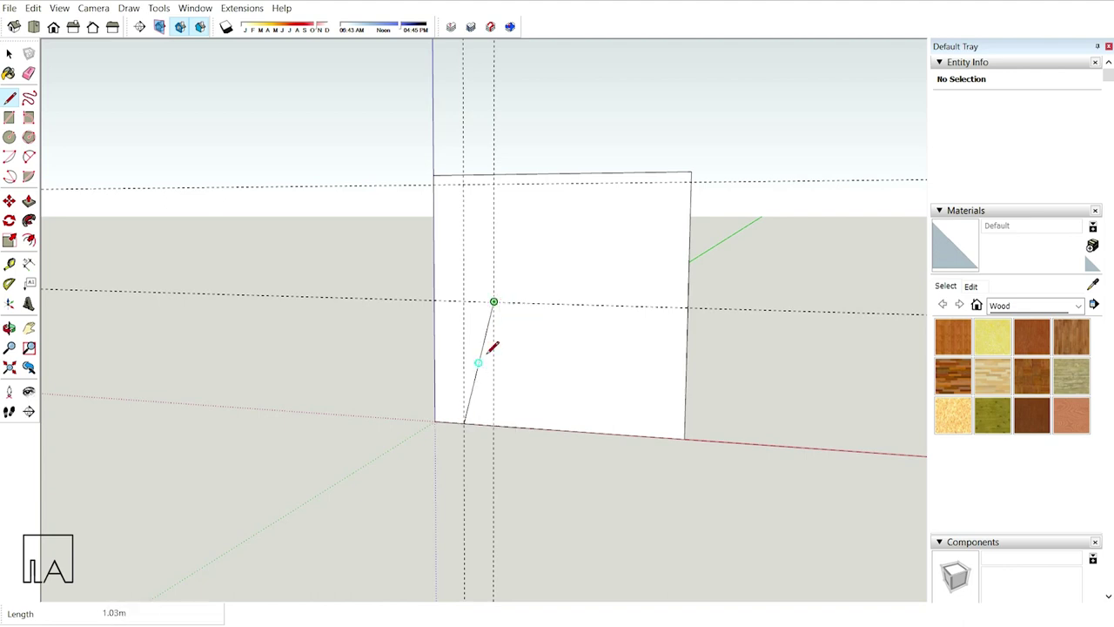
middle_drag(490, 346, 634, 339)
key(Escape)
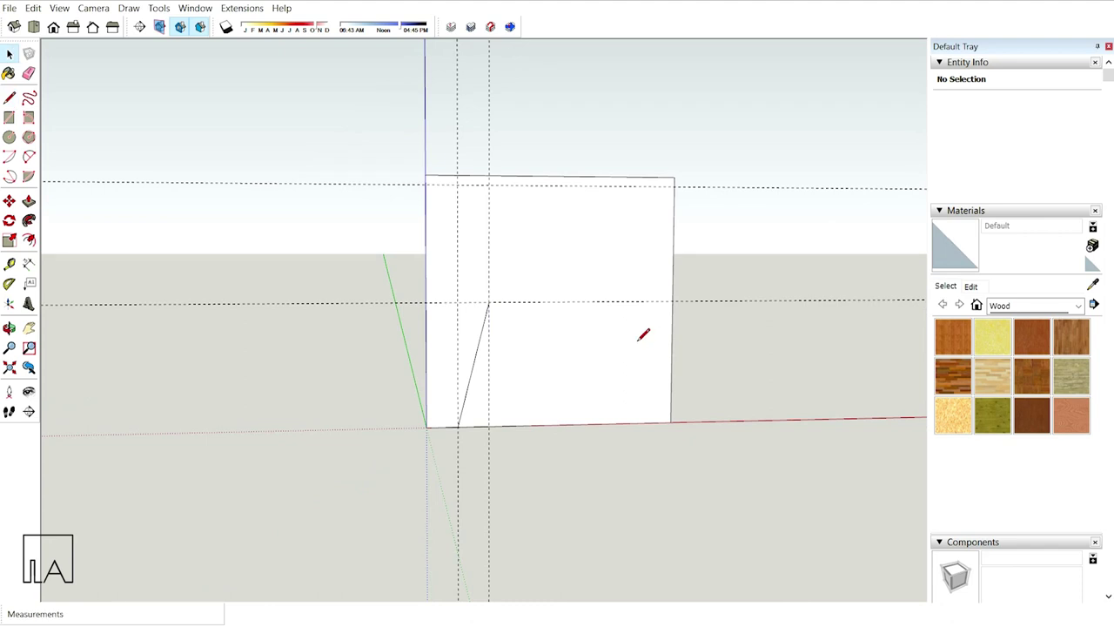
key(space)
- Draw a two-point arc from the line's top end, tangent to it, to the top-right corner
key(a)
click(488, 301)
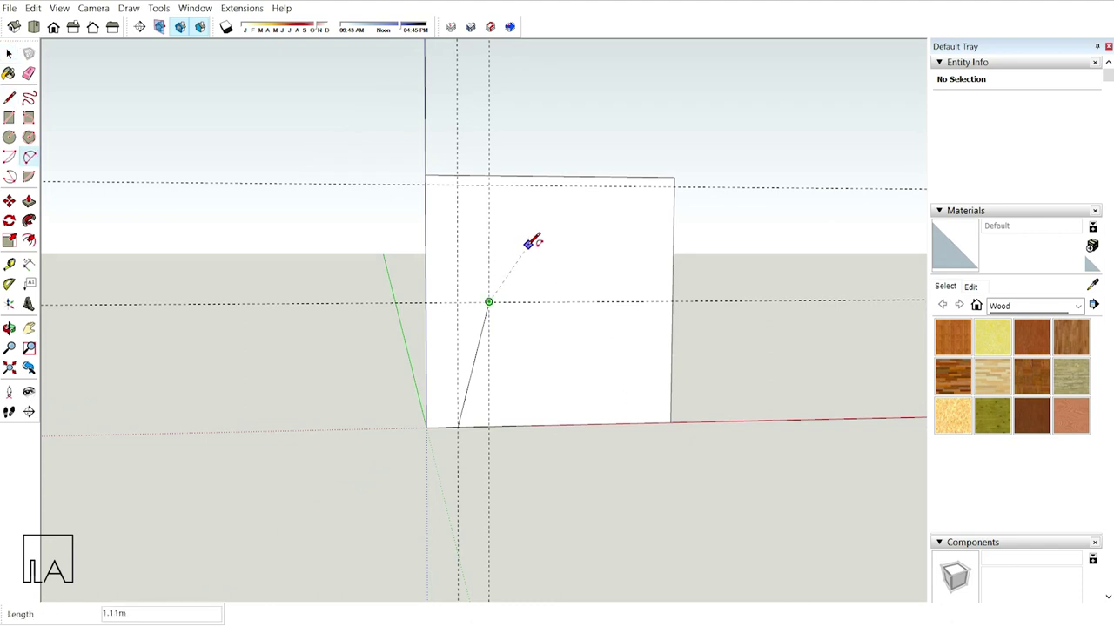
click(676, 183)
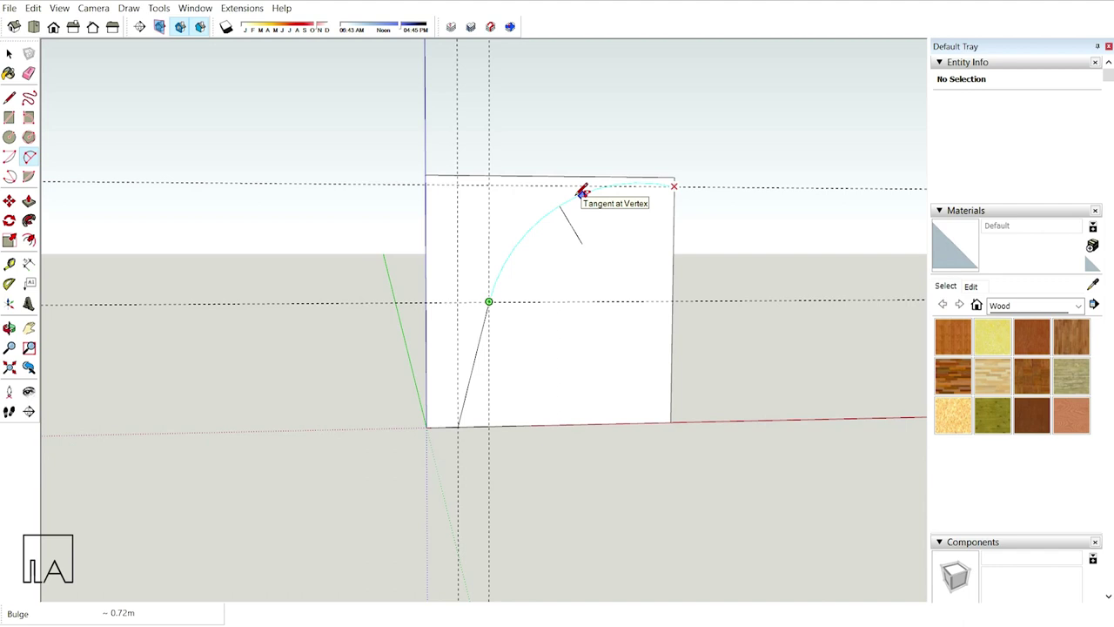
click(583, 191)
middle_drag(577, 274, 465, 304)
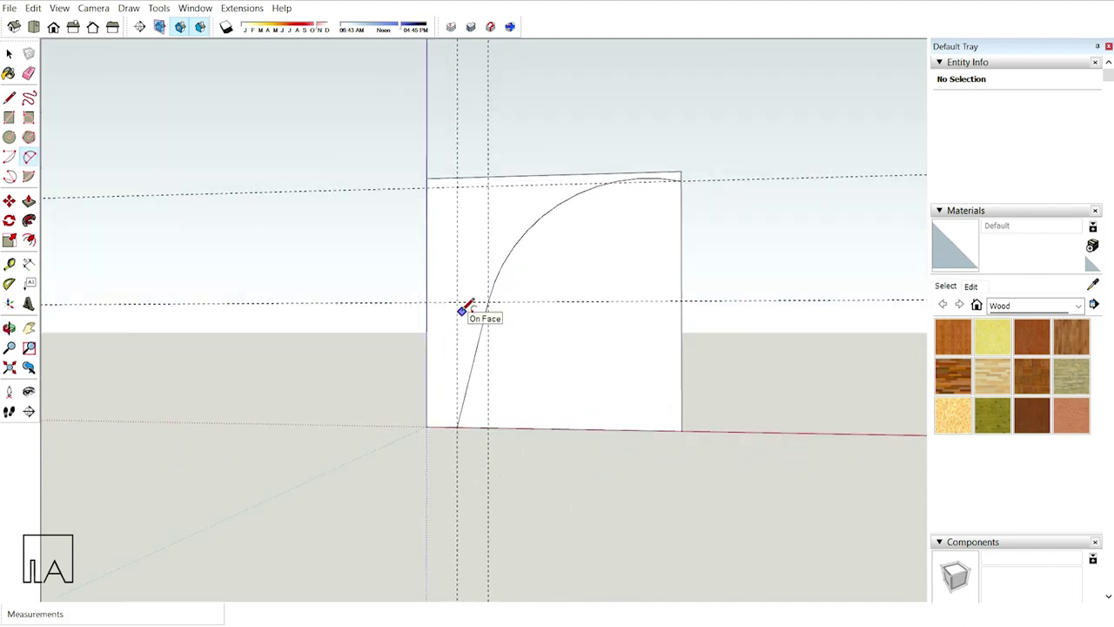
- Set the arc to 100 segments in Entity Info
scroll(560, 236, up, 3)
key(space)
click(548, 217)
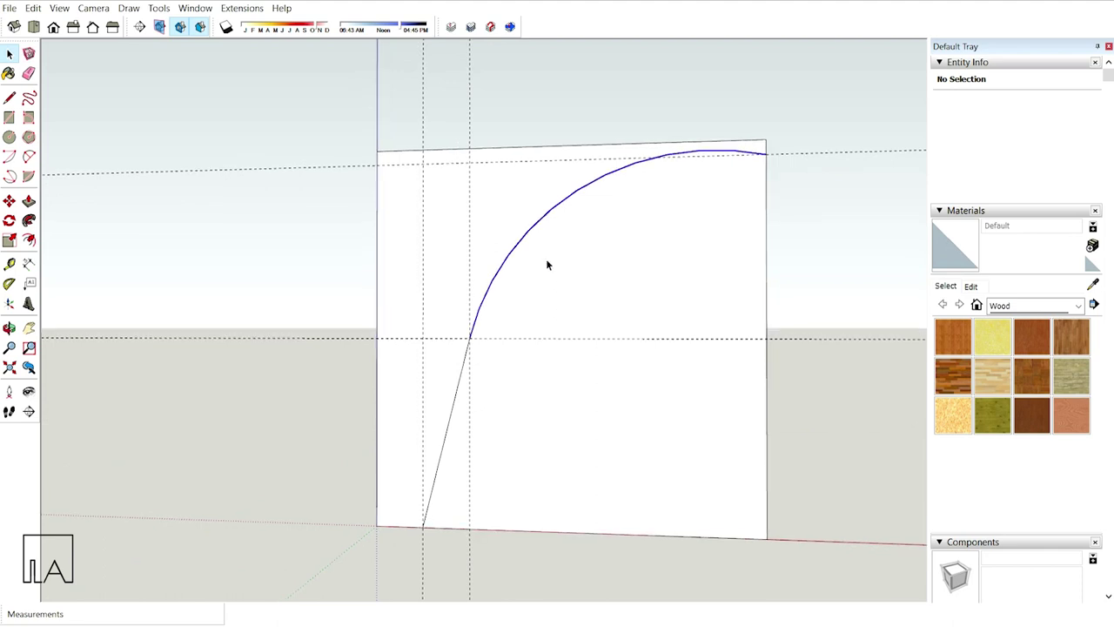
middle_drag(547, 261, 557, 235)
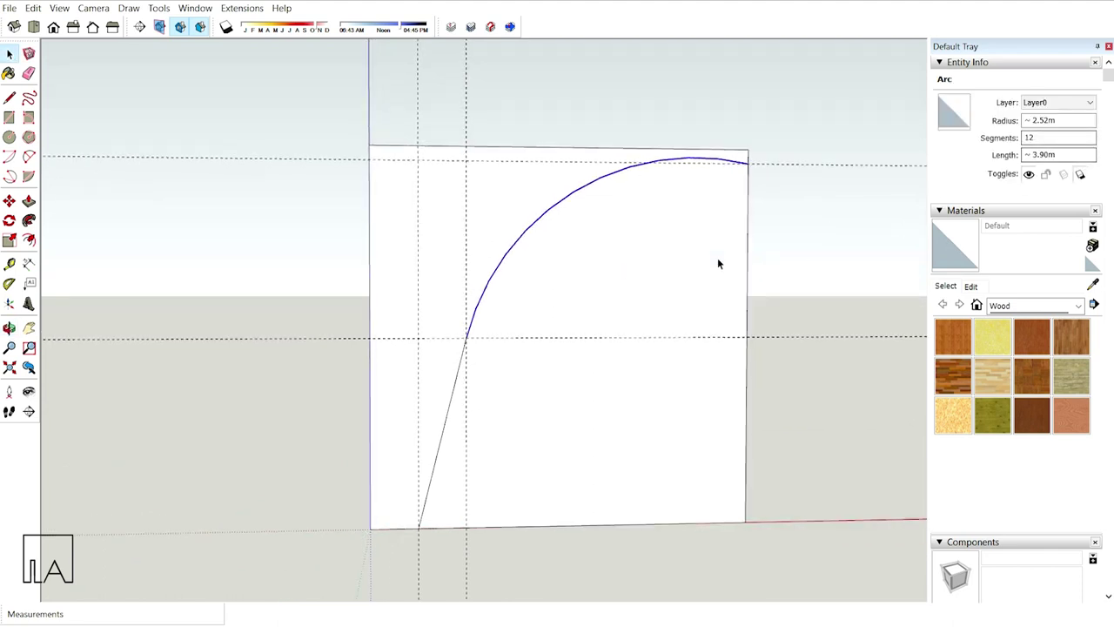
middle_drag(719, 261, 714, 241)
double_click(1047, 137)
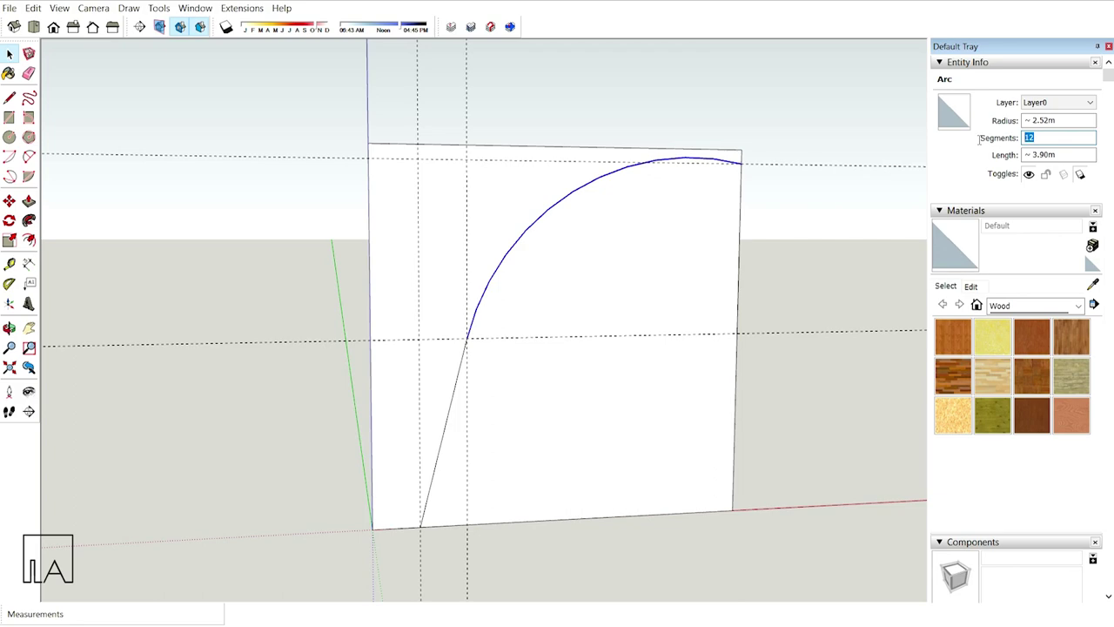
text(100)
key(Return)
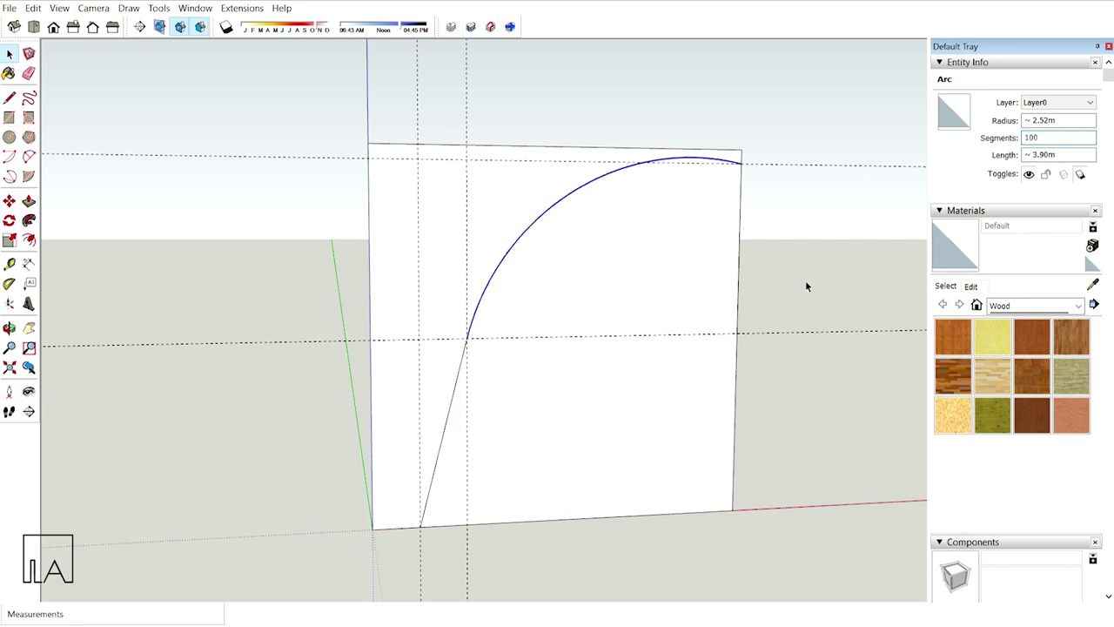
- Select the sloped line and the arc and weld them into one curve
click(603, 329)
middle_drag(604, 329, 610, 360)
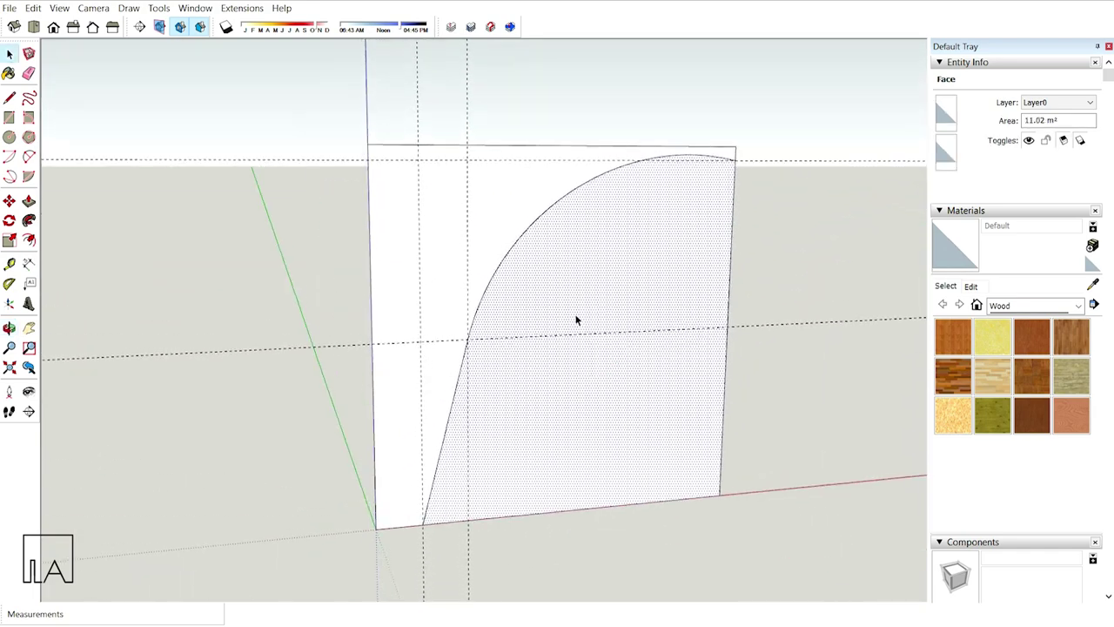
shift+middle_drag(577, 319, 525, 284)
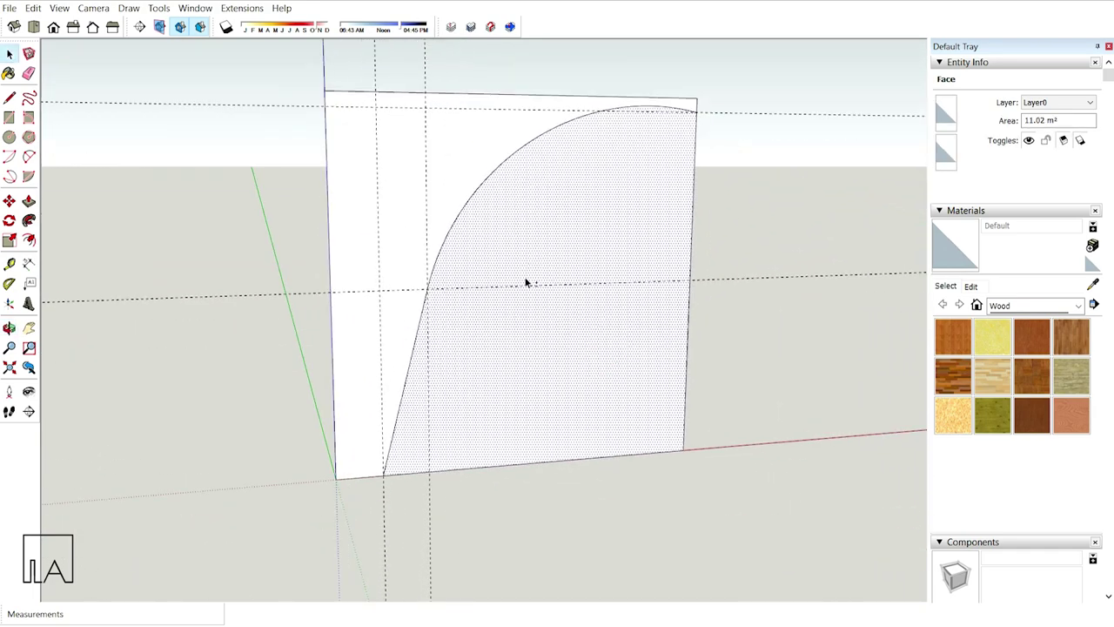
click(408, 373)
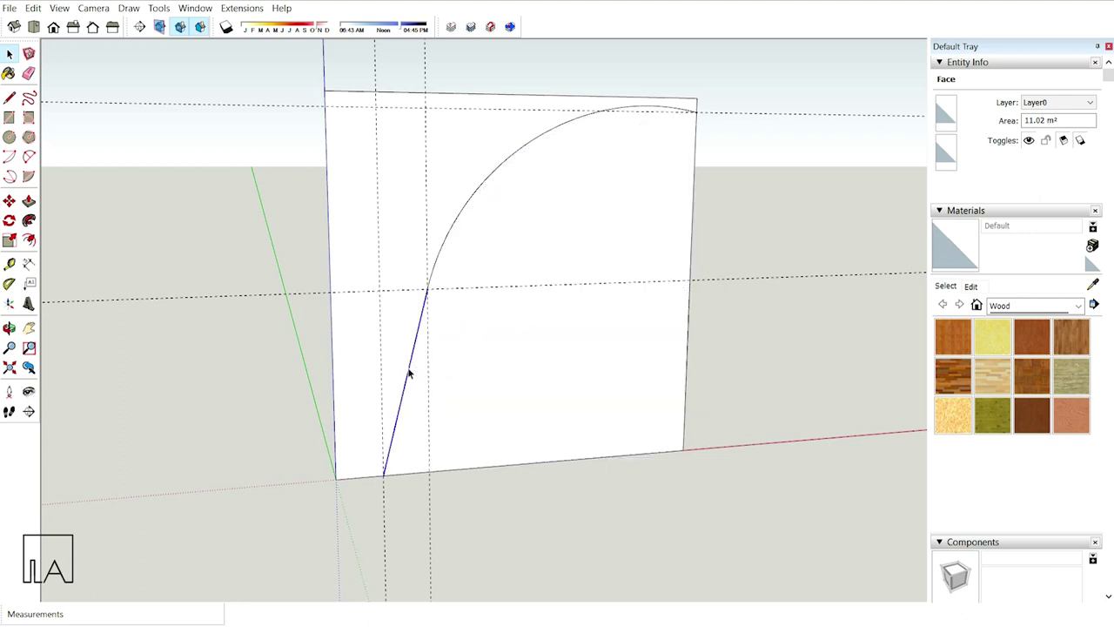
shift+click(466, 207)
shift+middle_drag(467, 207, 511, 253)
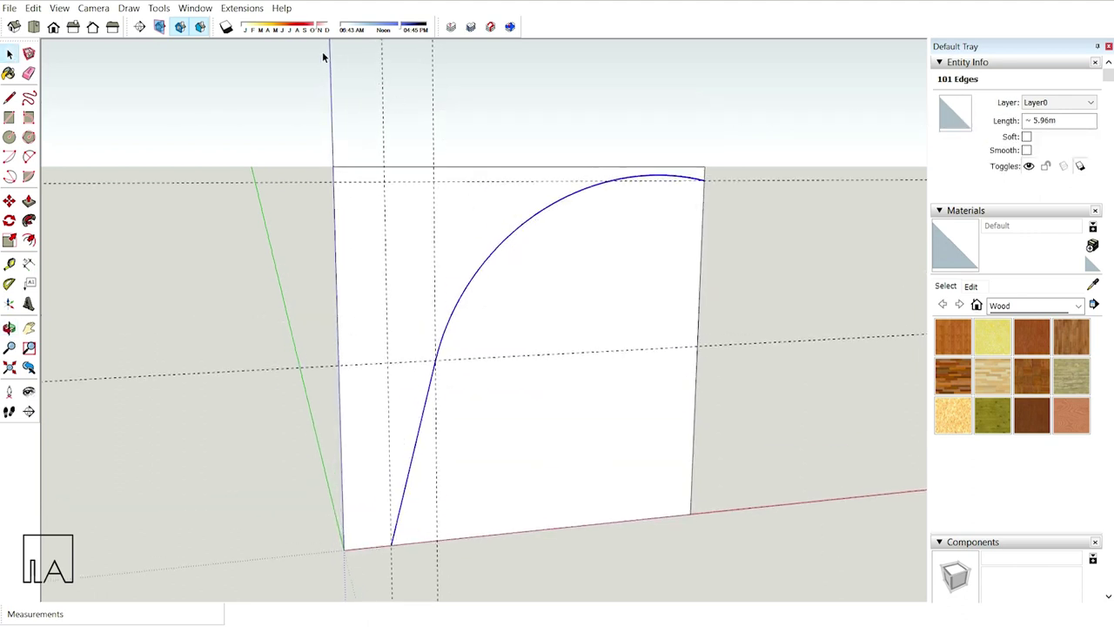
click(243, 9)
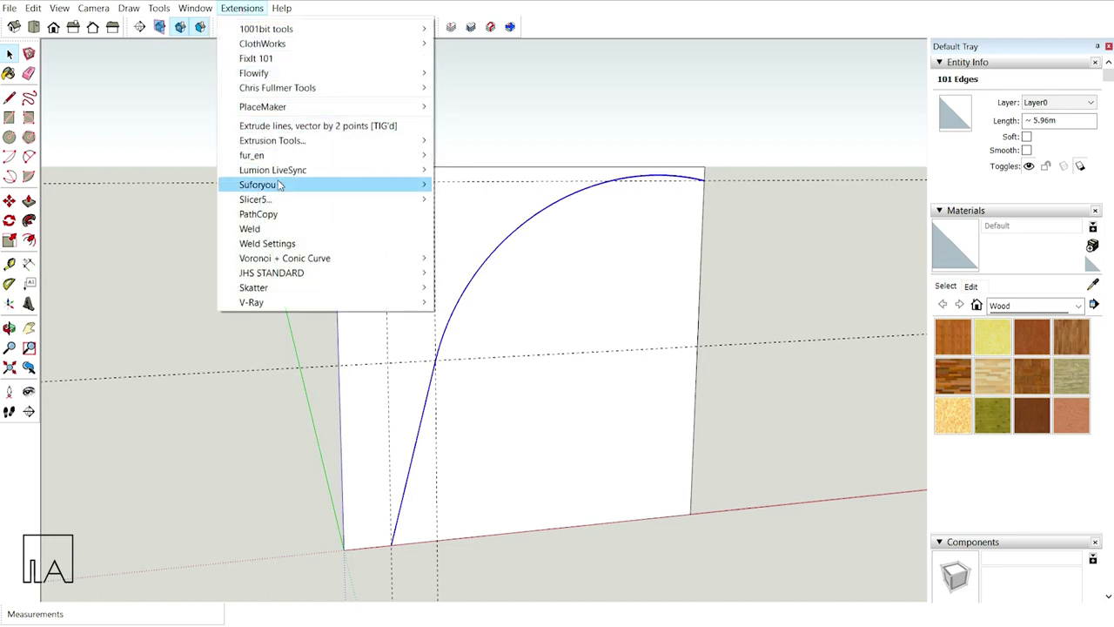
click(281, 232)
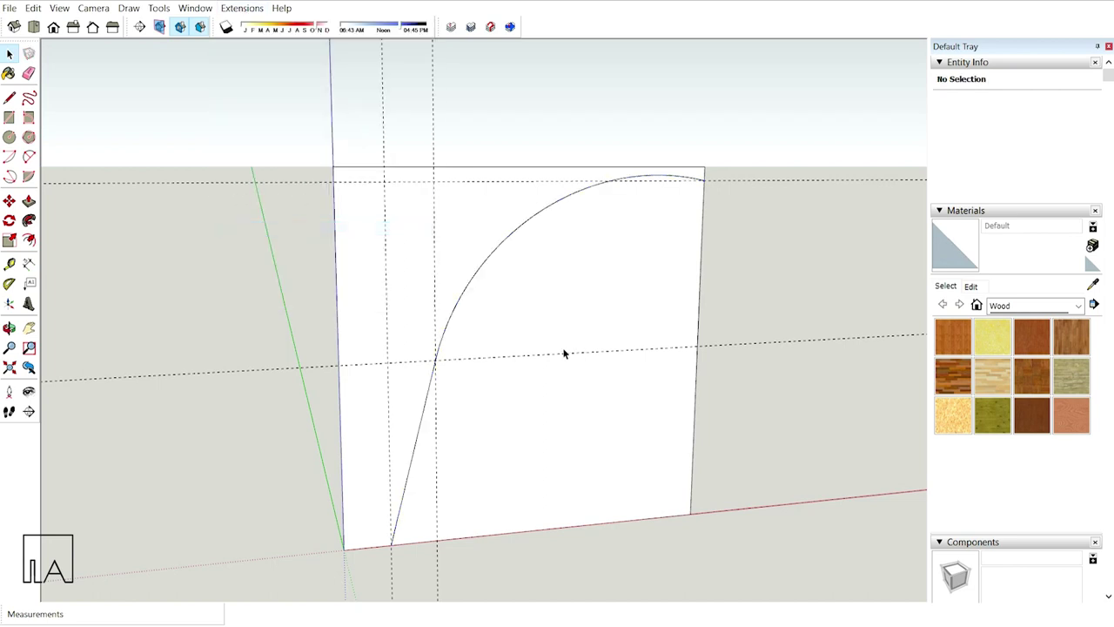
- Offset the welded curve 0.15 m inward
click(493, 253)
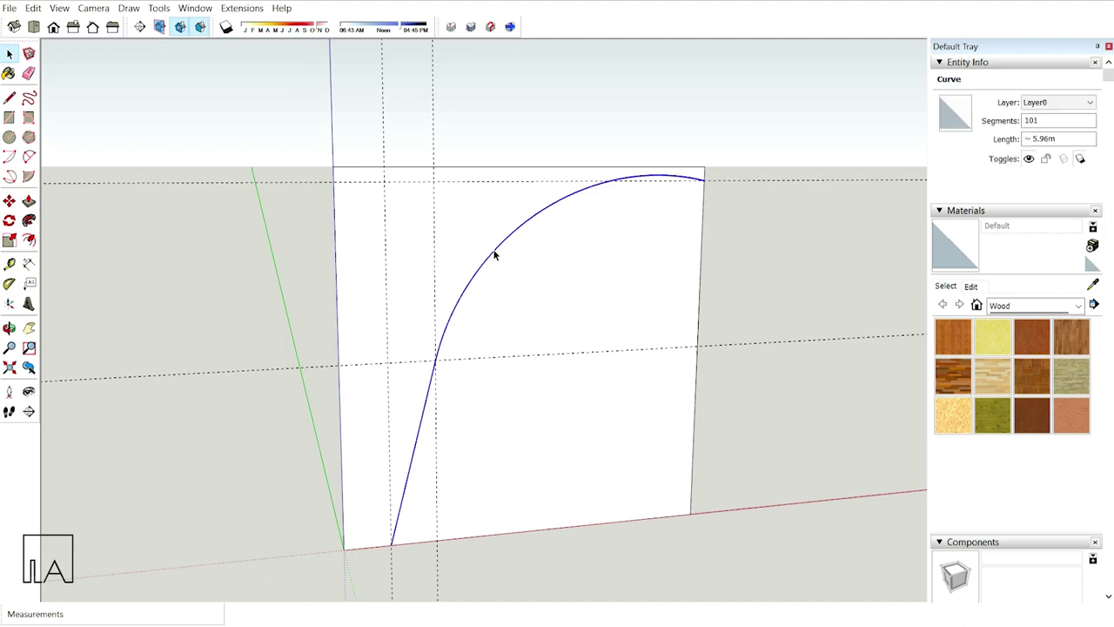
key(f)
click(497, 247)
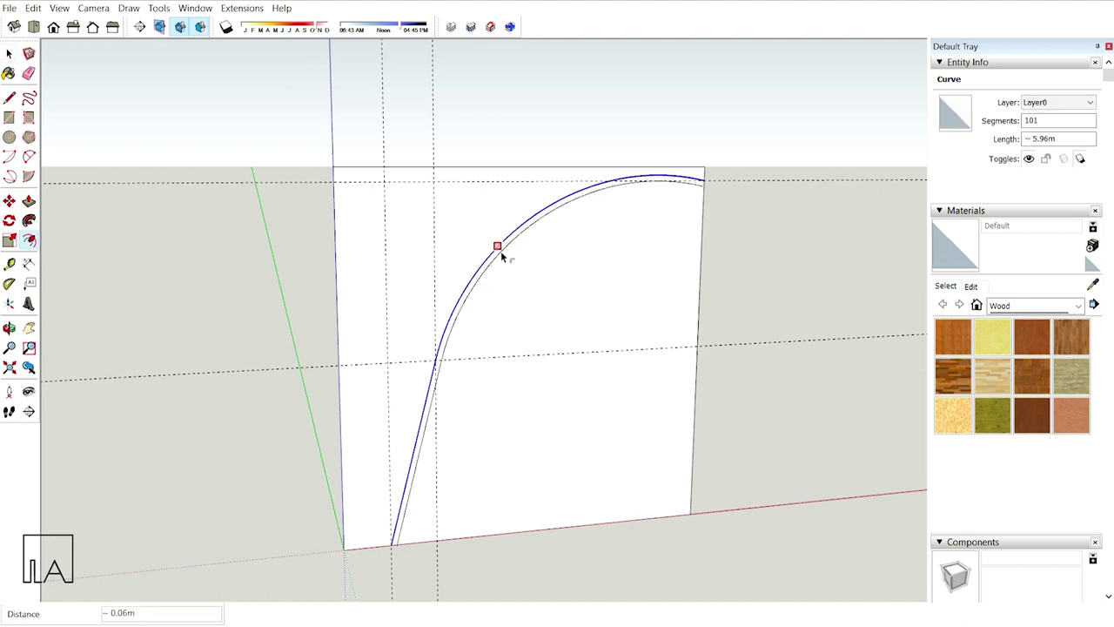
text(0.1)
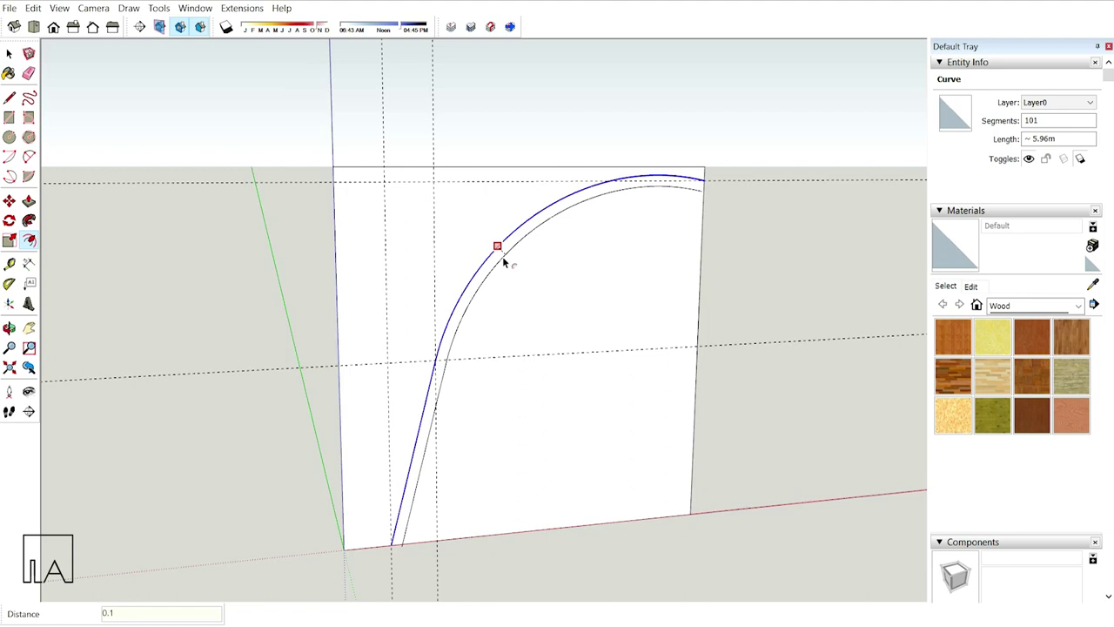
text(5)
key(Return)
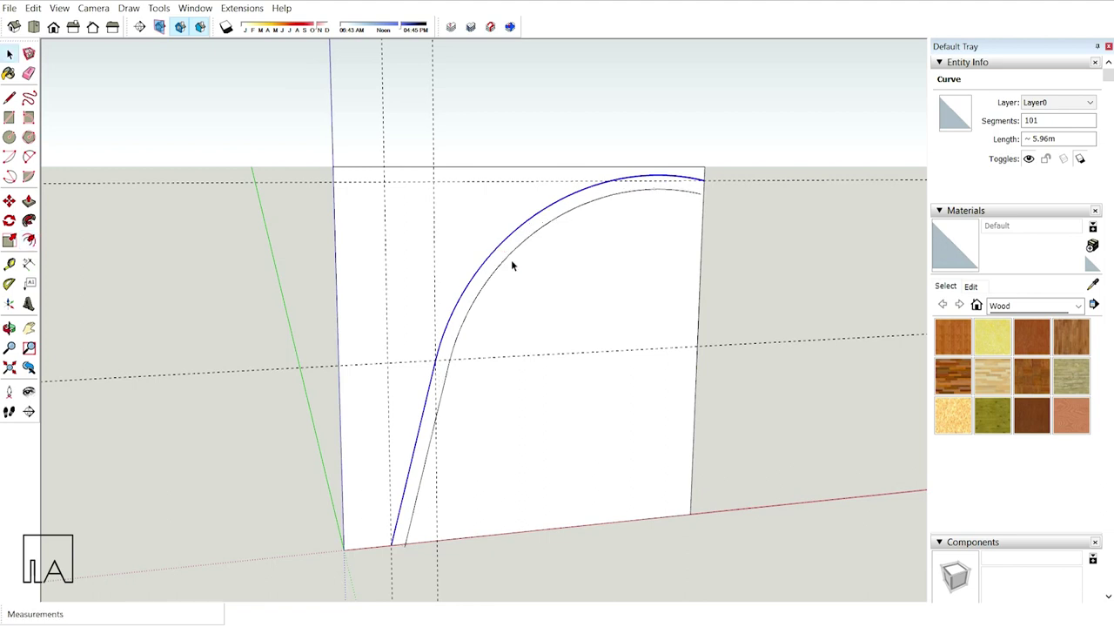
middle_drag(512, 265, 415, 267)
scroll(431, 505, up, 3)
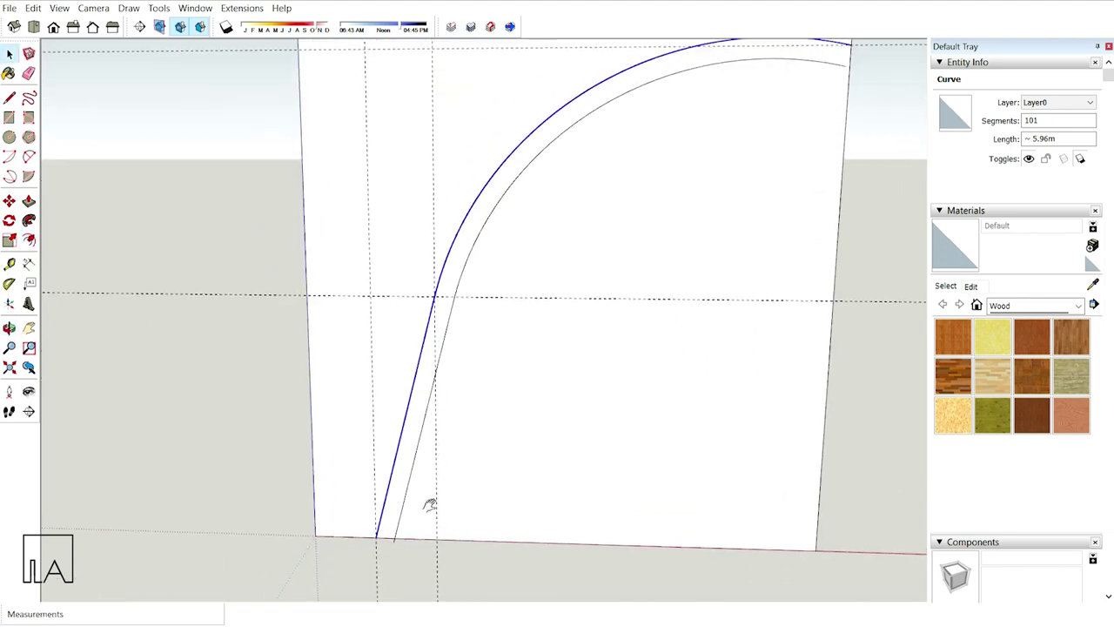
shift+middle_drag(431, 505, 443, 416)
scroll(443, 391, up, 5)
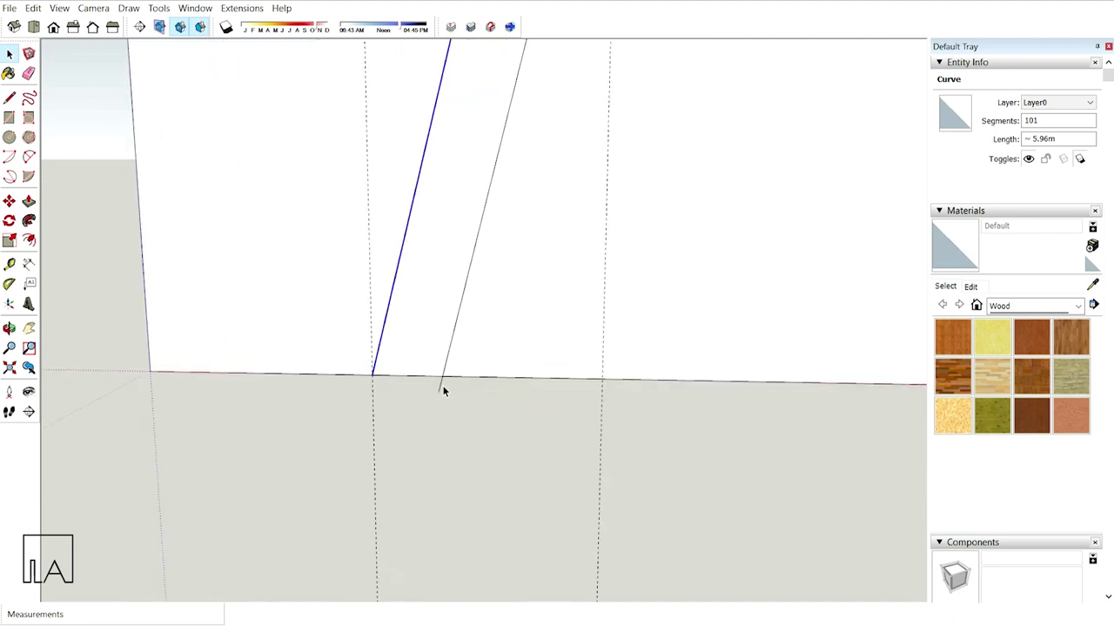
- Draw a short line from the offset curve's top end to the panel's right edge
key(e)
key(space)
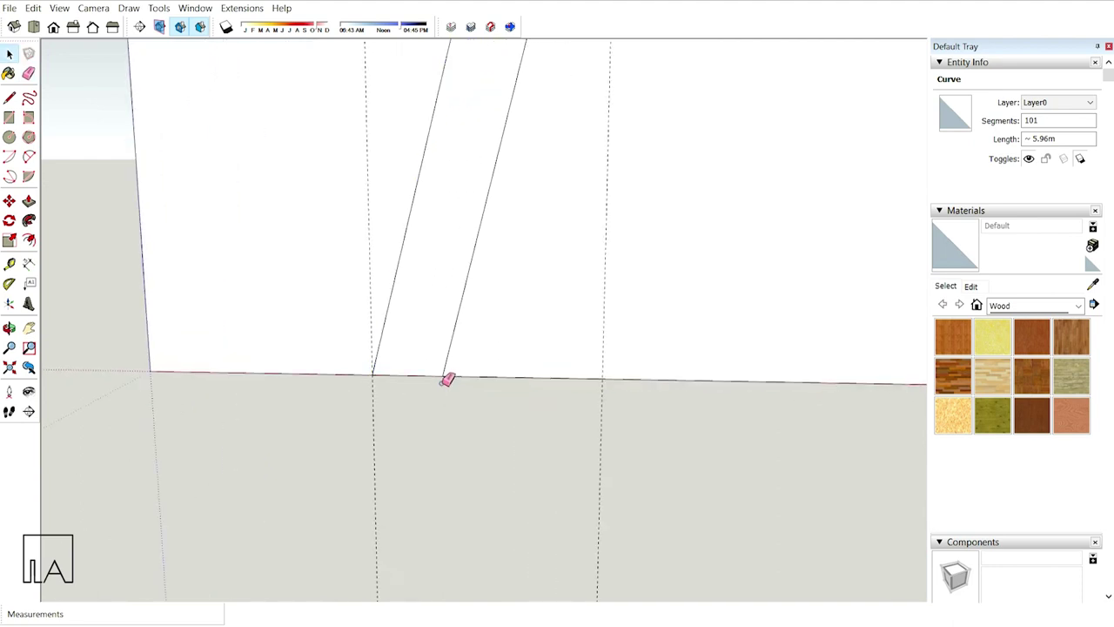
scroll(470, 313, down, 3)
scroll(490, 259, down, 3)
shift+middle_drag(453, 316, 395, 318)
scroll(597, 182, up, 4)
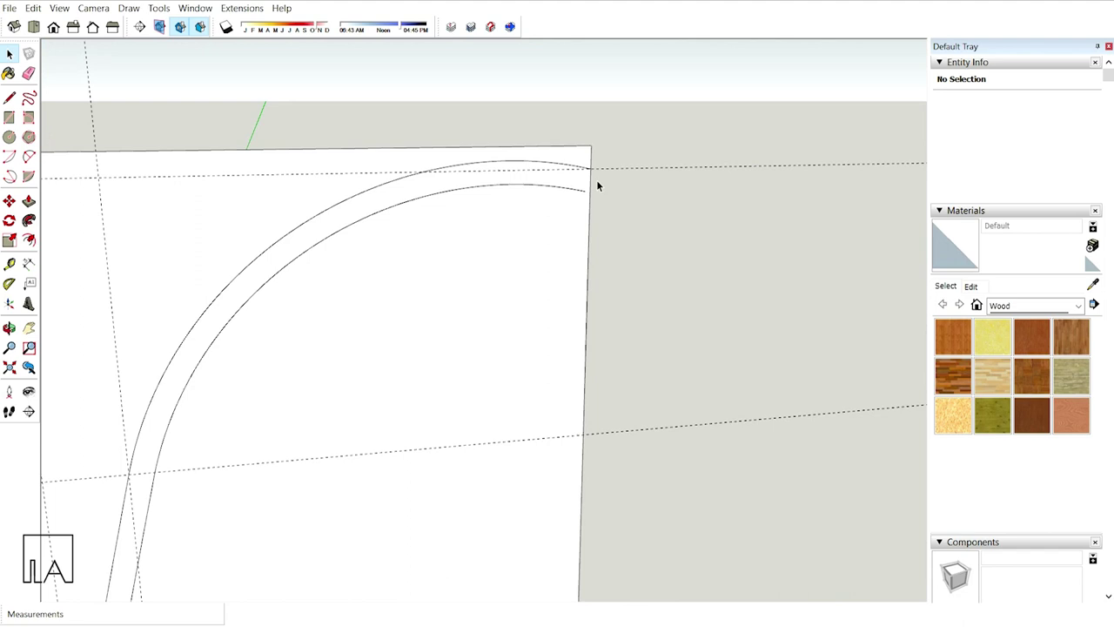
scroll(585, 199, up, 3)
key(l)
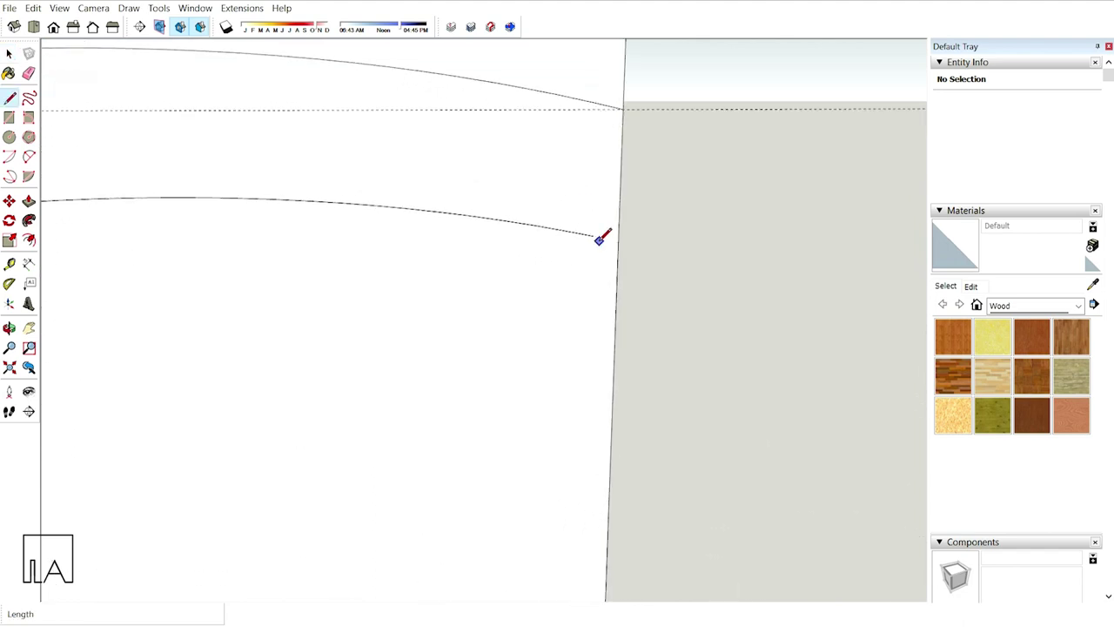
scroll(592, 232, up, 2)
click(591, 231)
scroll(620, 232, up, 2)
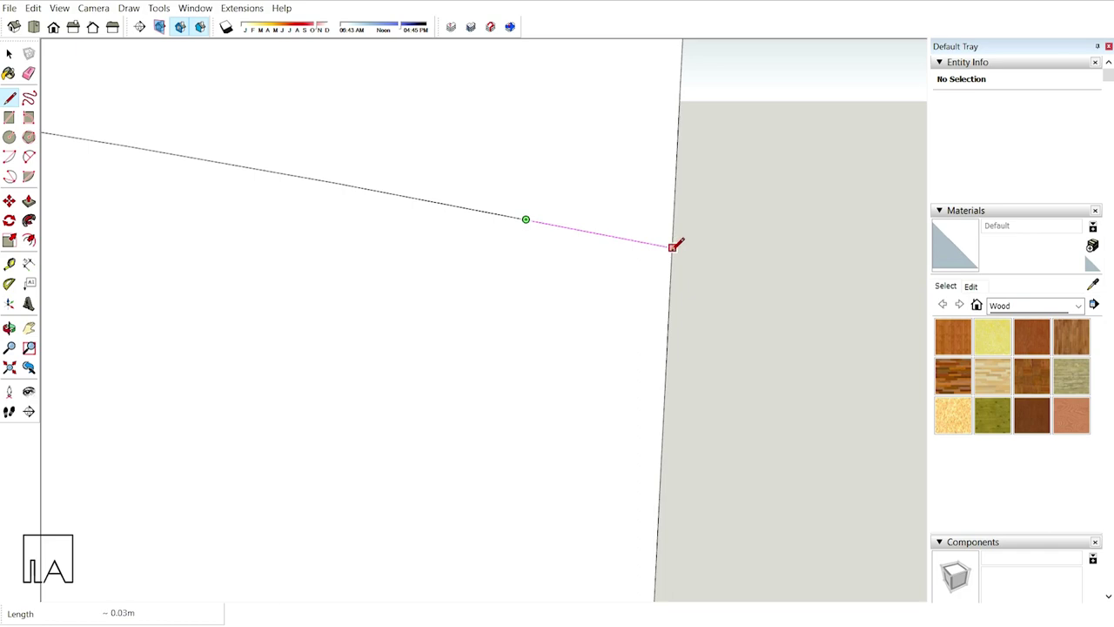
click(673, 247)
scroll(674, 240, down, 5)
key(space)
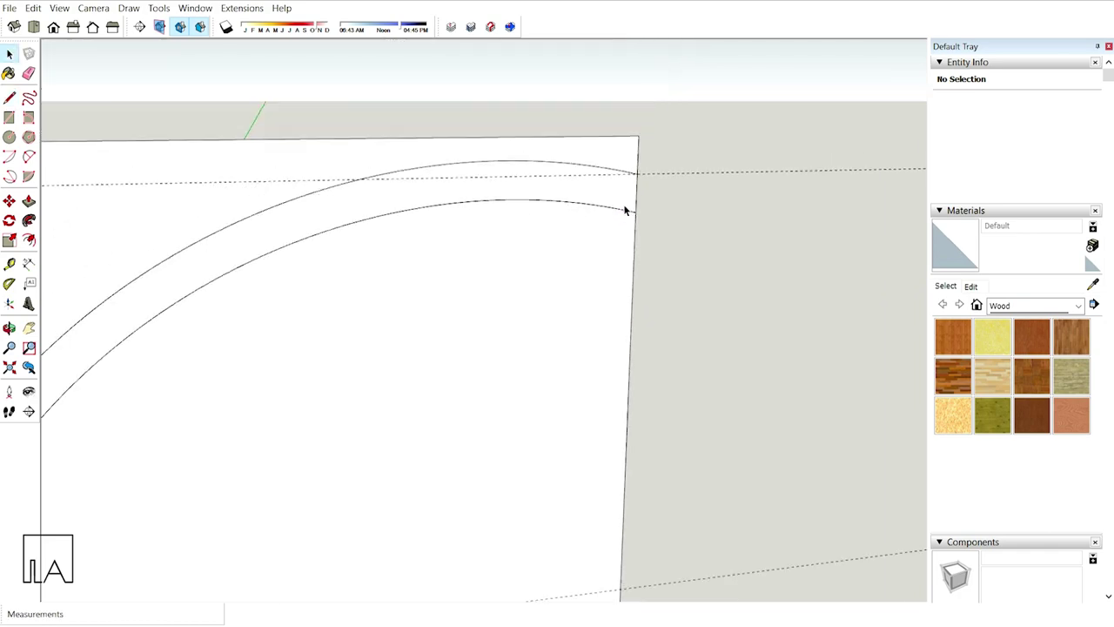
- Erase the panel's right and top edges, removing the large outer face
middle_drag(601, 195, 480, 284)
scroll(487, 296, down, 3)
key(e)
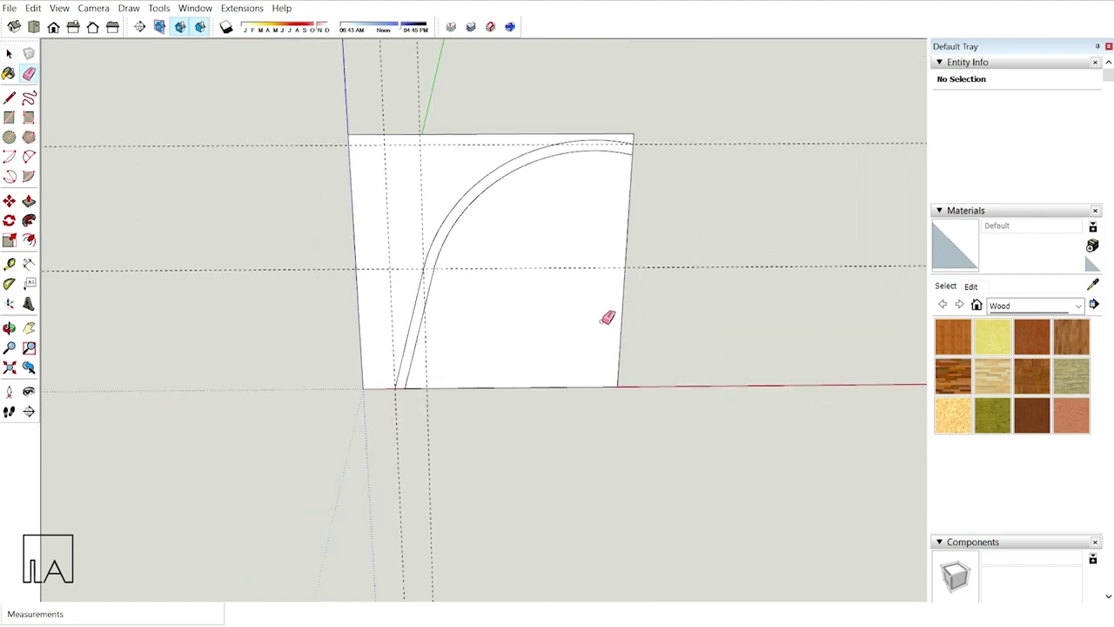
drag(618, 311, 635, 311)
mouse_move(635, 310)
middle_down()
mouse_move(510, 287)
mouse_move(491, 226)
middle_up()
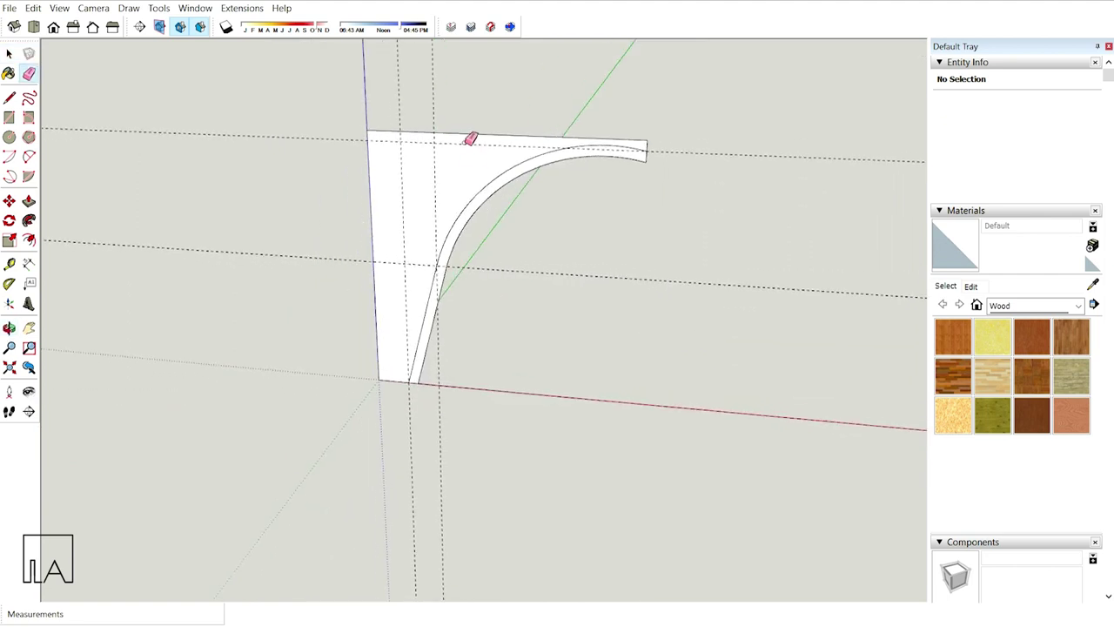
drag(478, 132, 450, 192)
mouse_move(450, 192)
middle_down()
mouse_move(485, 214)
mouse_move(694, 127)
middle_up()
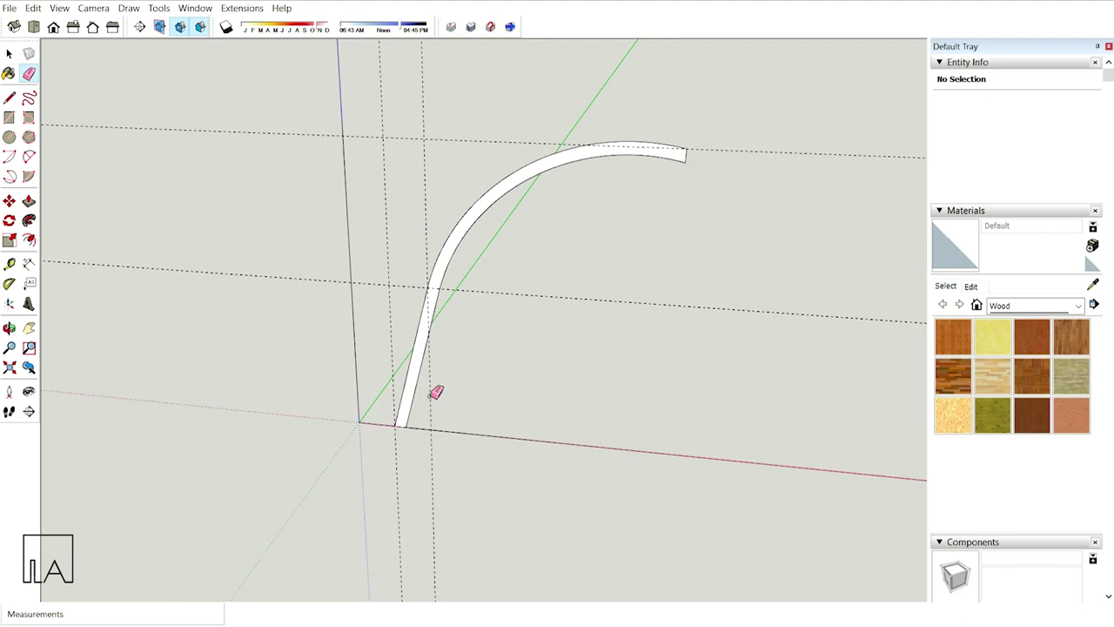
- Orbit around and select the remaining arch band to check it, then deselect
mouse_move(435, 391)
middle_down()
mouse_move(481, 418)
mouse_move(572, 264)
middle_up()
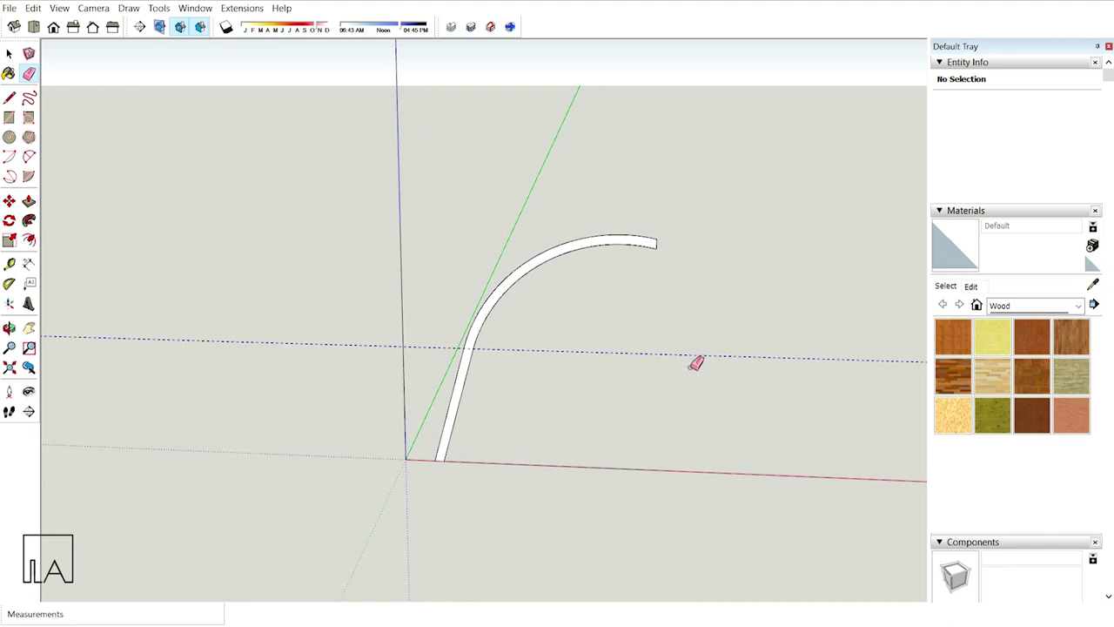
mouse_move(589, 403)
middle_down()
mouse_move(514, 408)
mouse_move(435, 485)
middle_up()
mouse_move(510, 440)
middle_down()
mouse_move(444, 418)
mouse_move(445, 368)
mouse_move(455, 368)
middle_up()
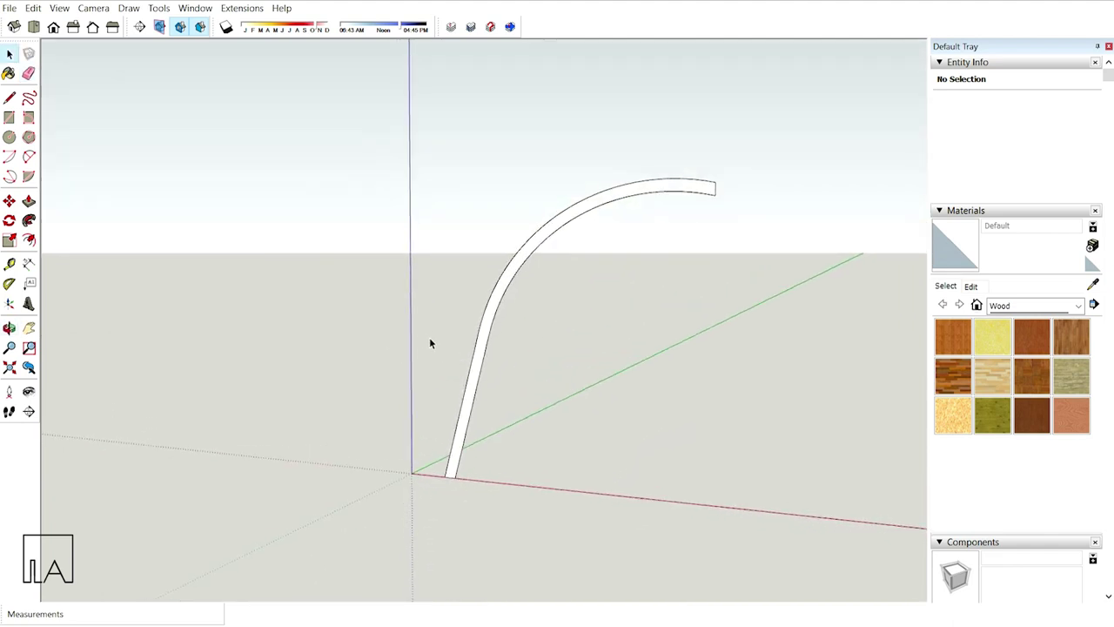
click(685, 339)
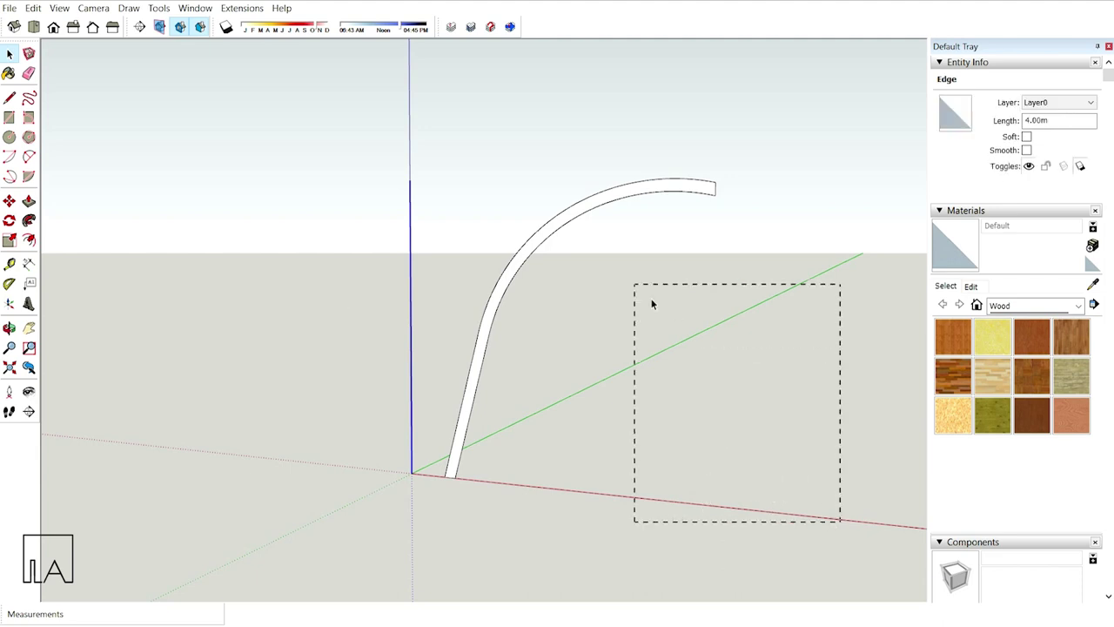
drag(652, 304, 433, 142)
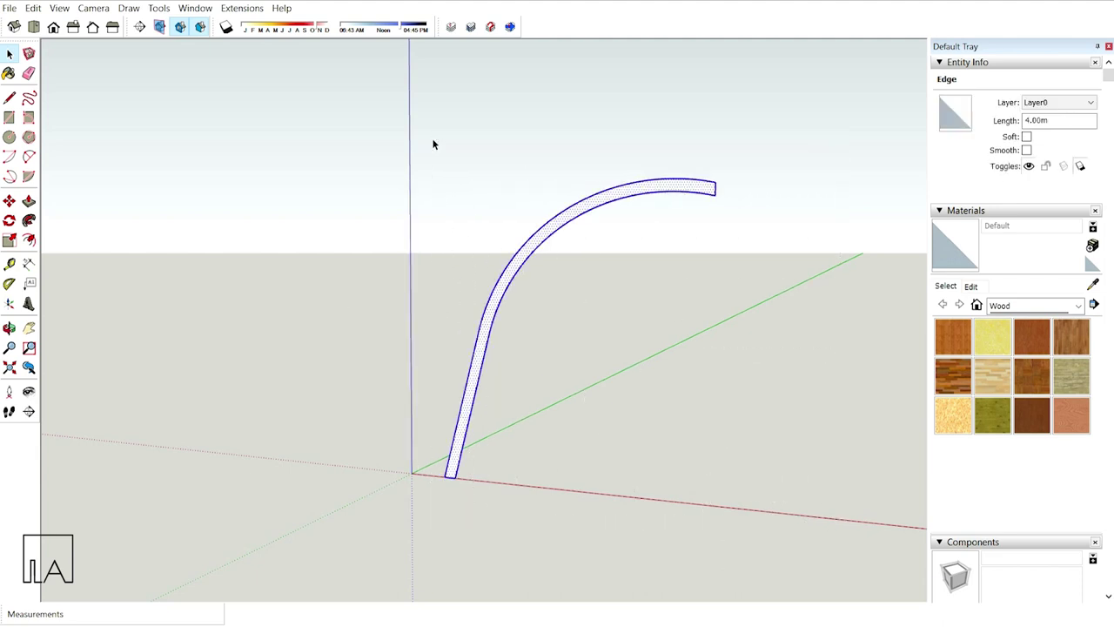
middle_drag(566, 415, 588, 397)
click(588, 397)
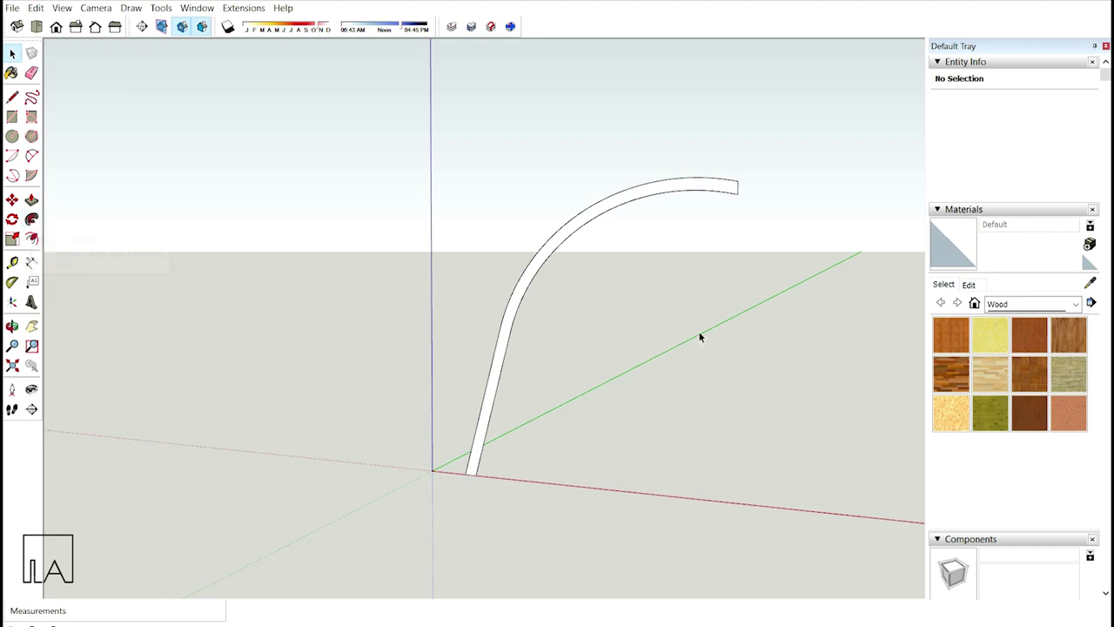
middle_drag(617, 344, 562, 343)
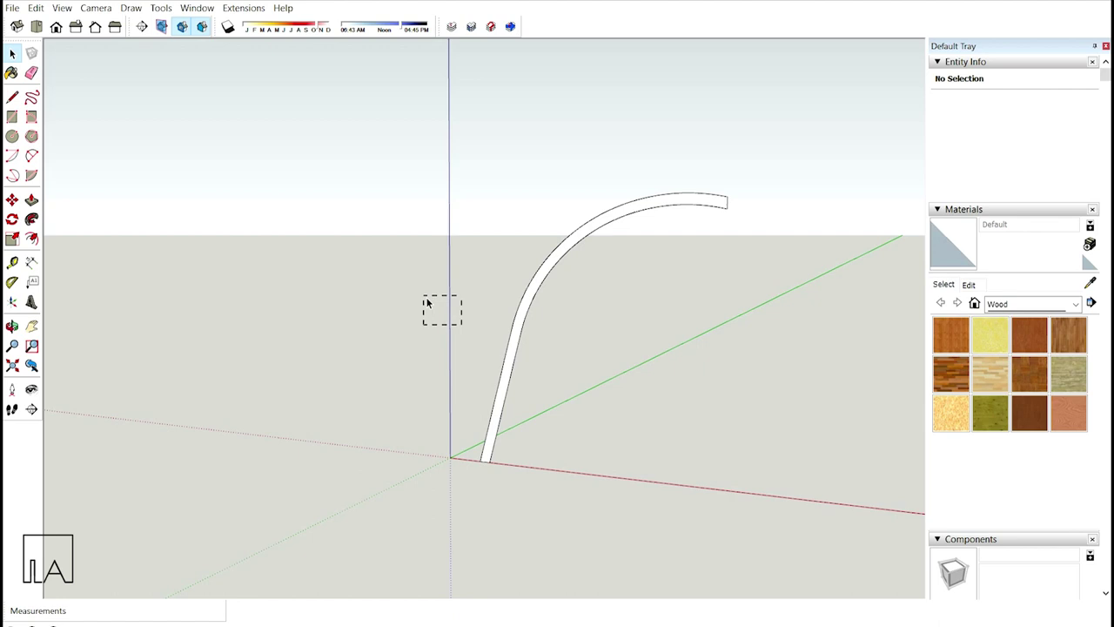
drag(424, 297, 424, 300)
middle_drag(413, 381, 467, 362)
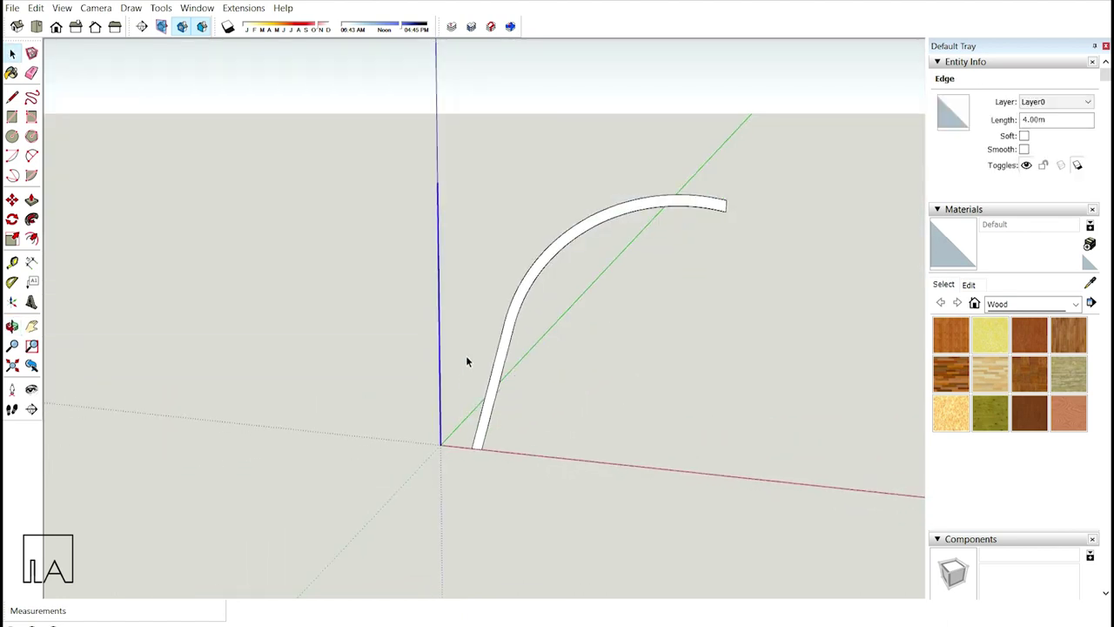
middle_drag(465, 319, 480, 371)
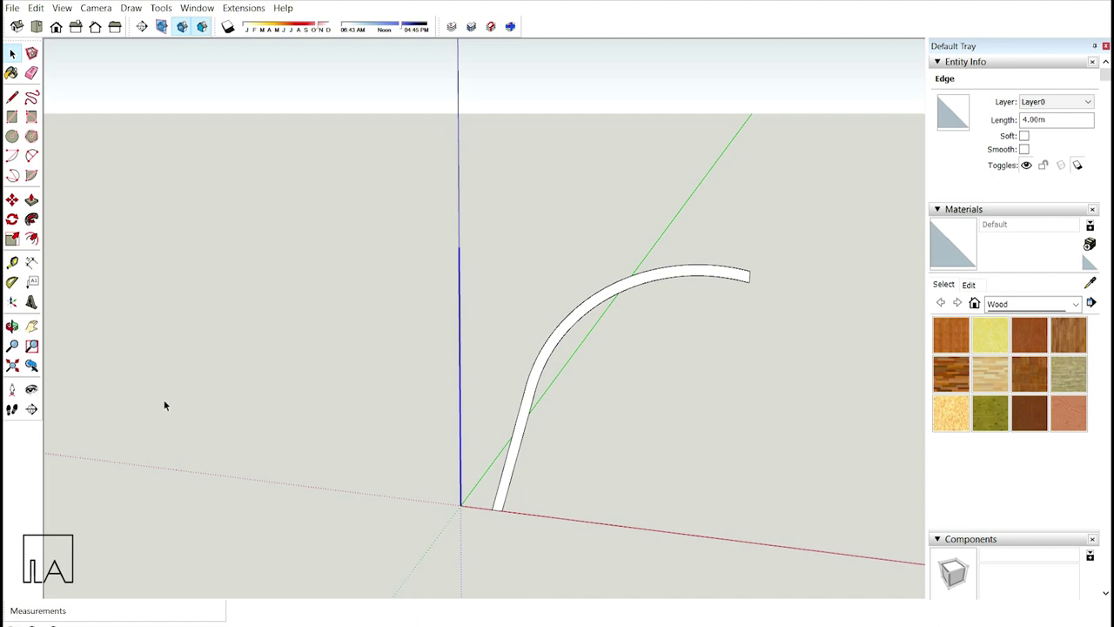
middle_drag(564, 465, 559, 421)
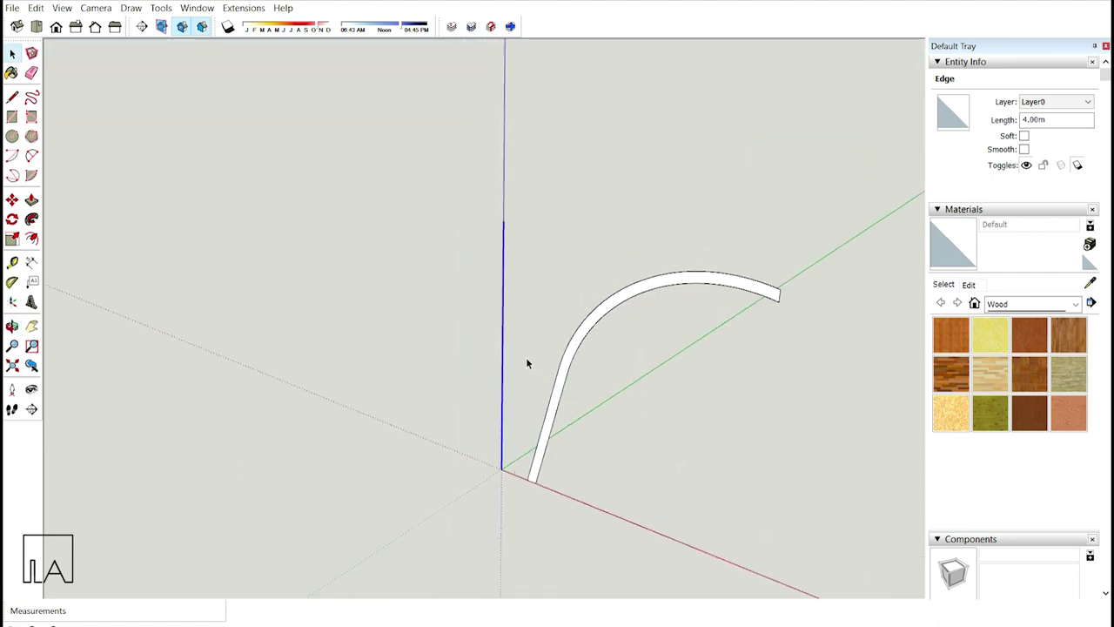
middle_drag(553, 329, 557, 351)
click(557, 351)
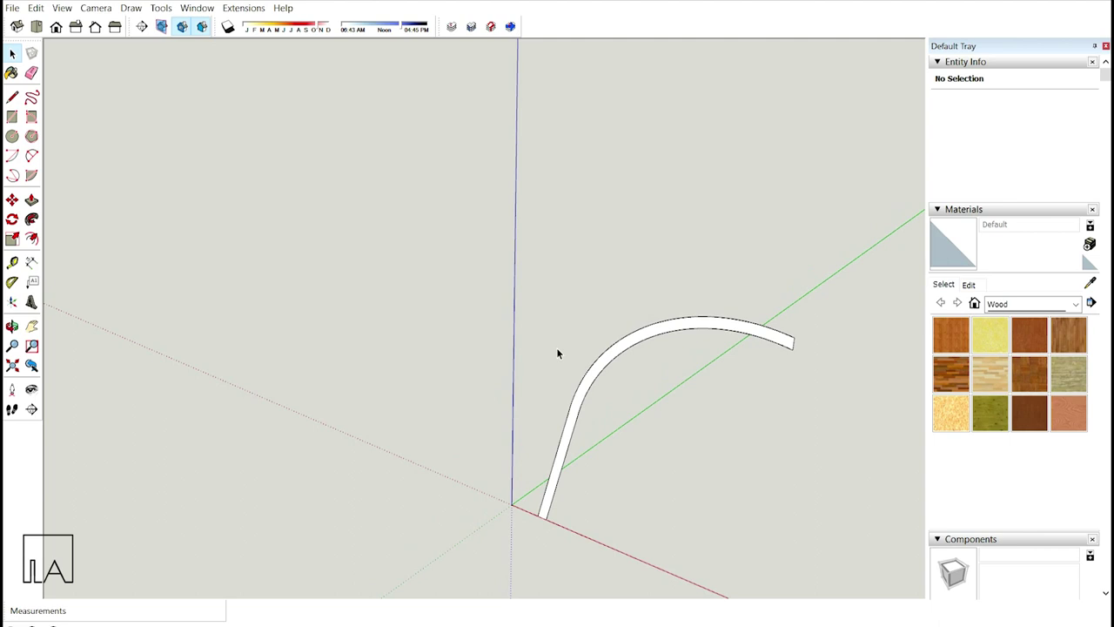
- Draw a horizontal 0.29 m radius circle centred on the top of the vertical edge
key(c)
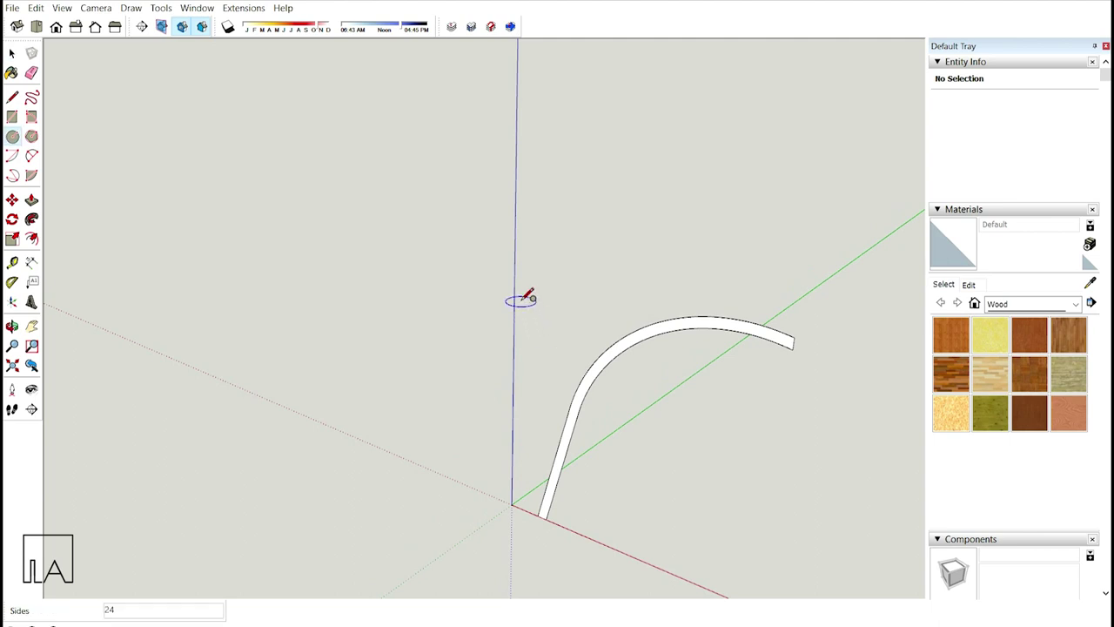
key(shift)
middle_drag(535, 293, 592, 305)
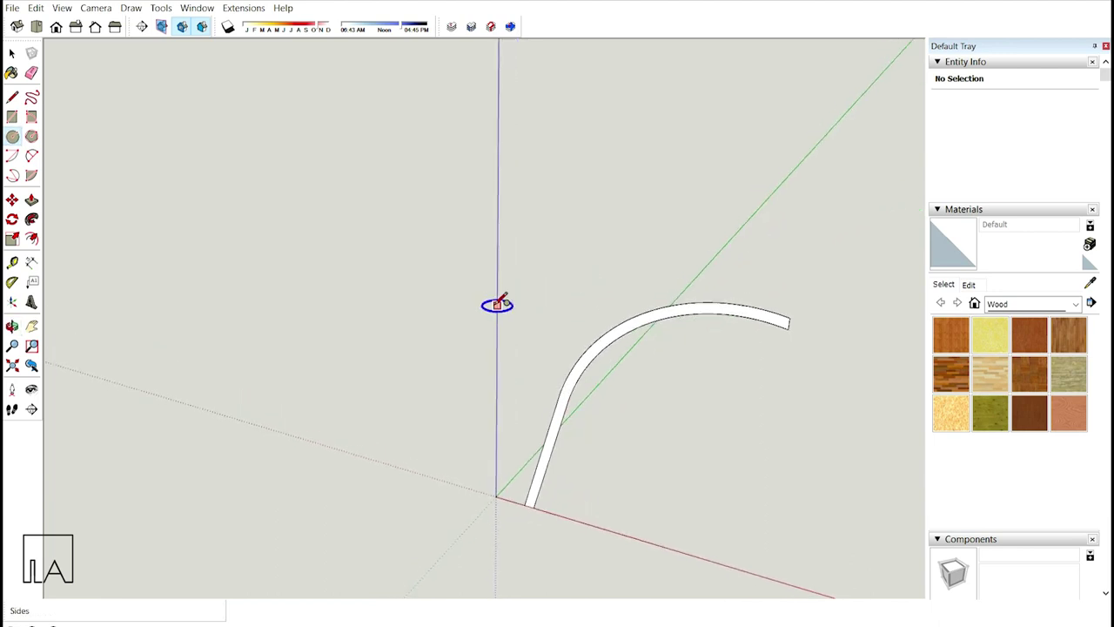
scroll(497, 256, up, 3)
click(497, 257)
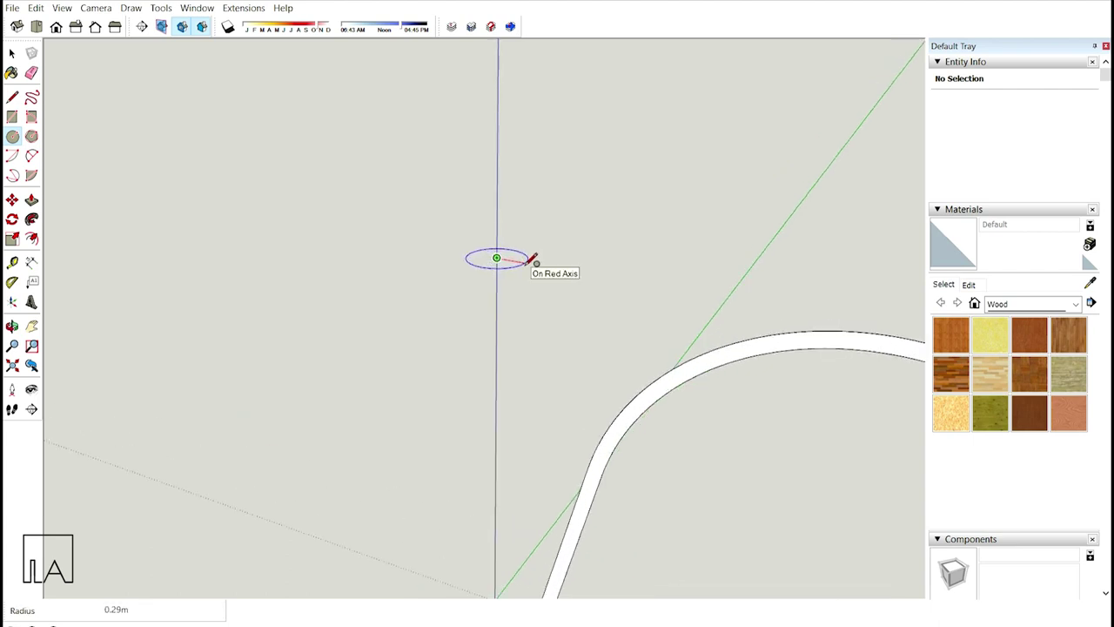
click(531, 256)
- Inspect the 24-segment circle beside the curved strip and select its face
middle_drag(534, 279, 662, 252)
scroll(527, 276, down, 3)
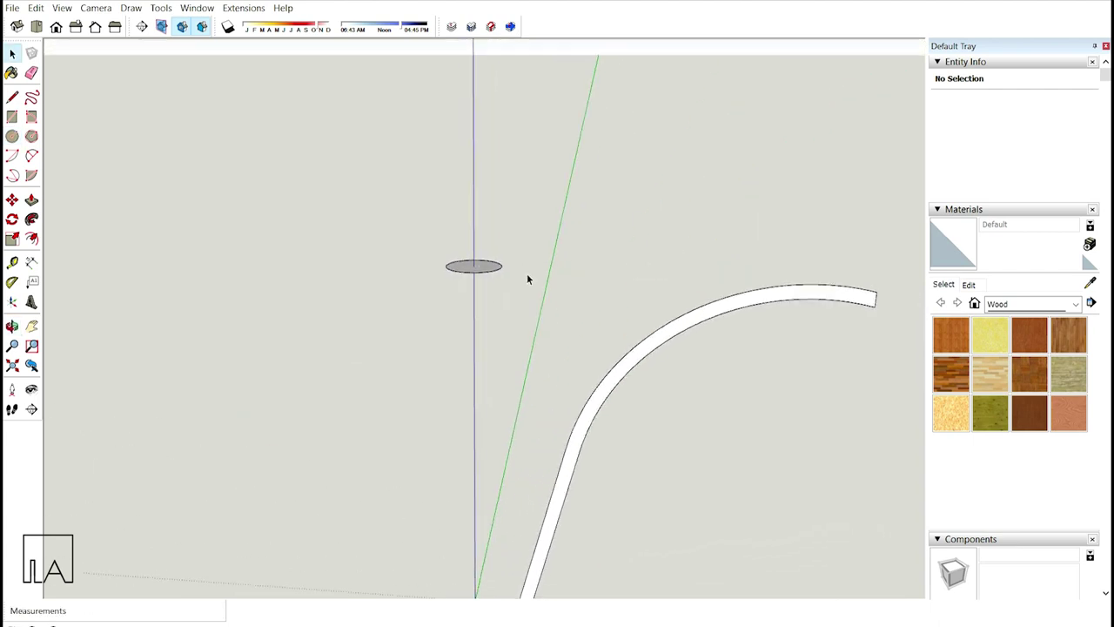
middle_drag(529, 294, 527, 402)
scroll(478, 245, up, 6)
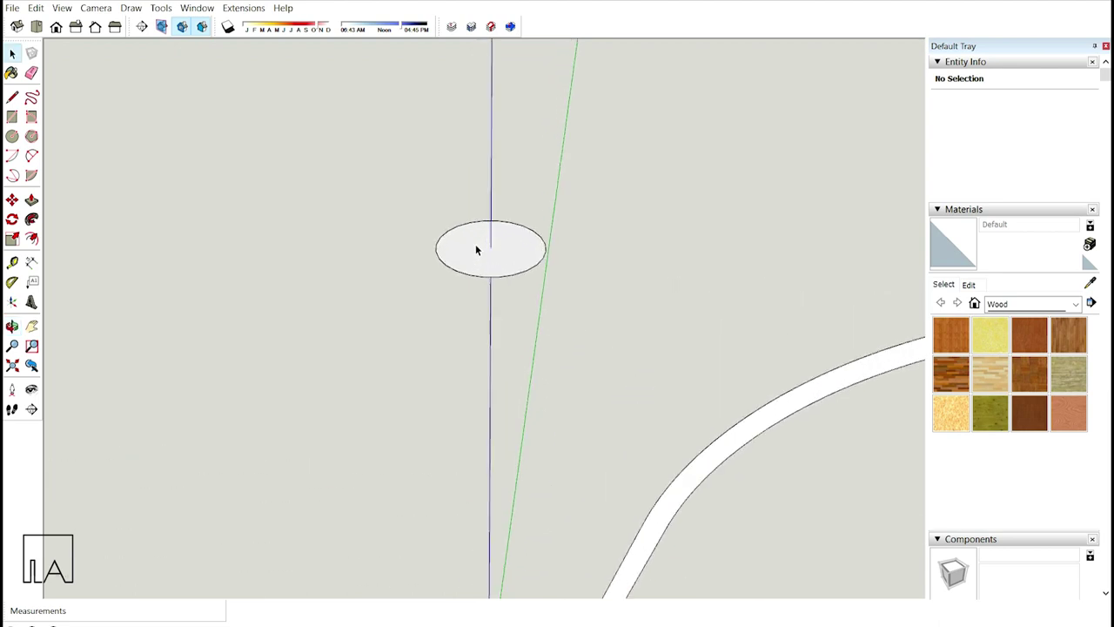
middle_drag(523, 285, 609, 298)
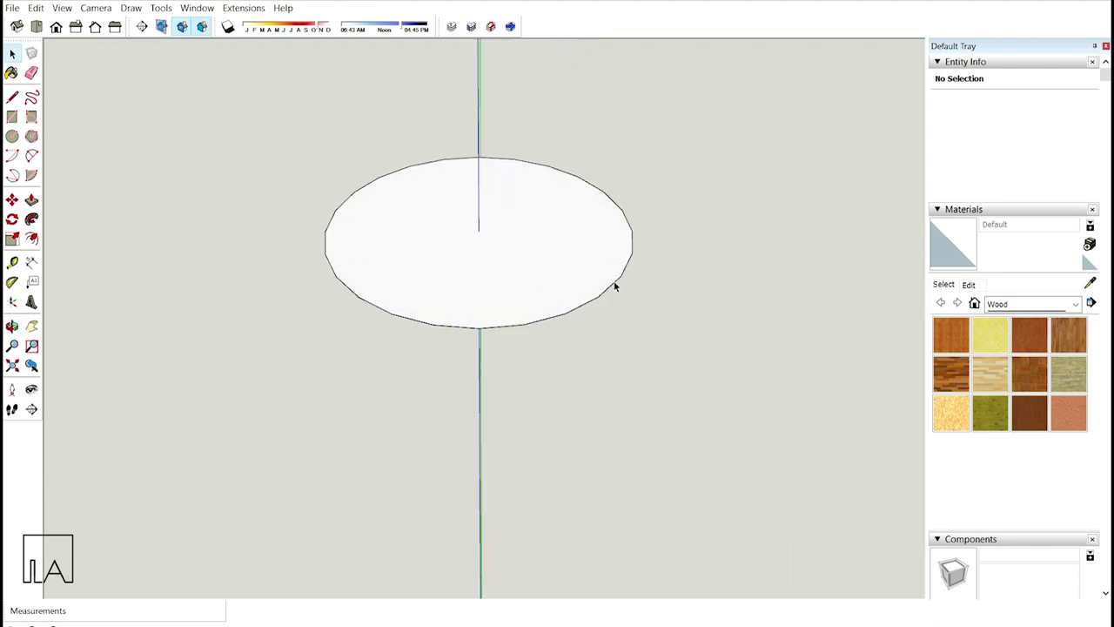
click(614, 287)
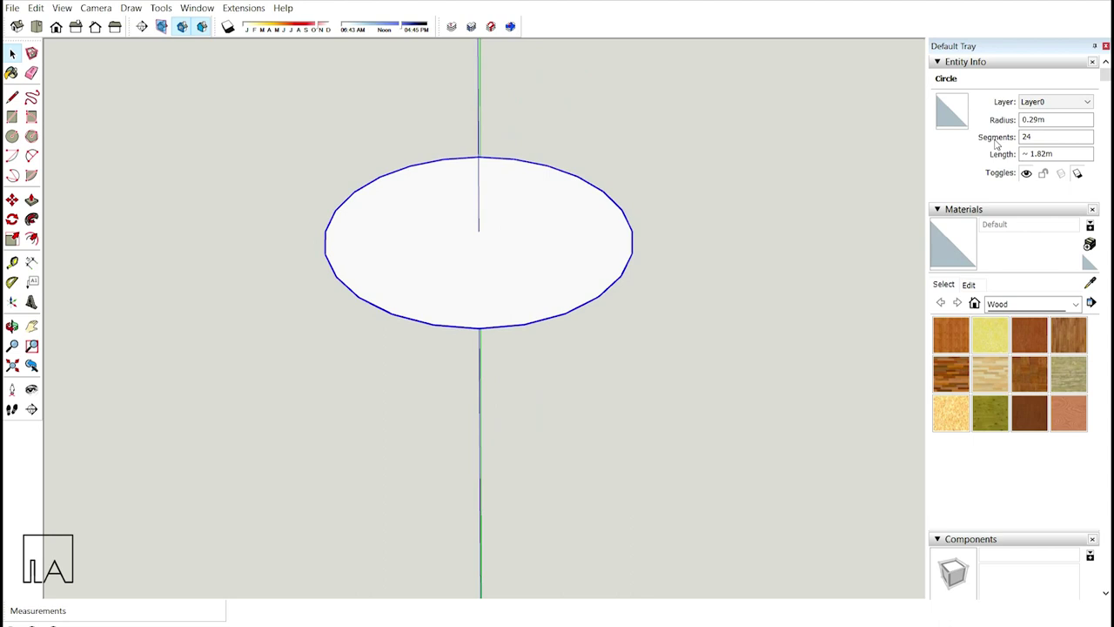
scroll(687, 283, down, 5)
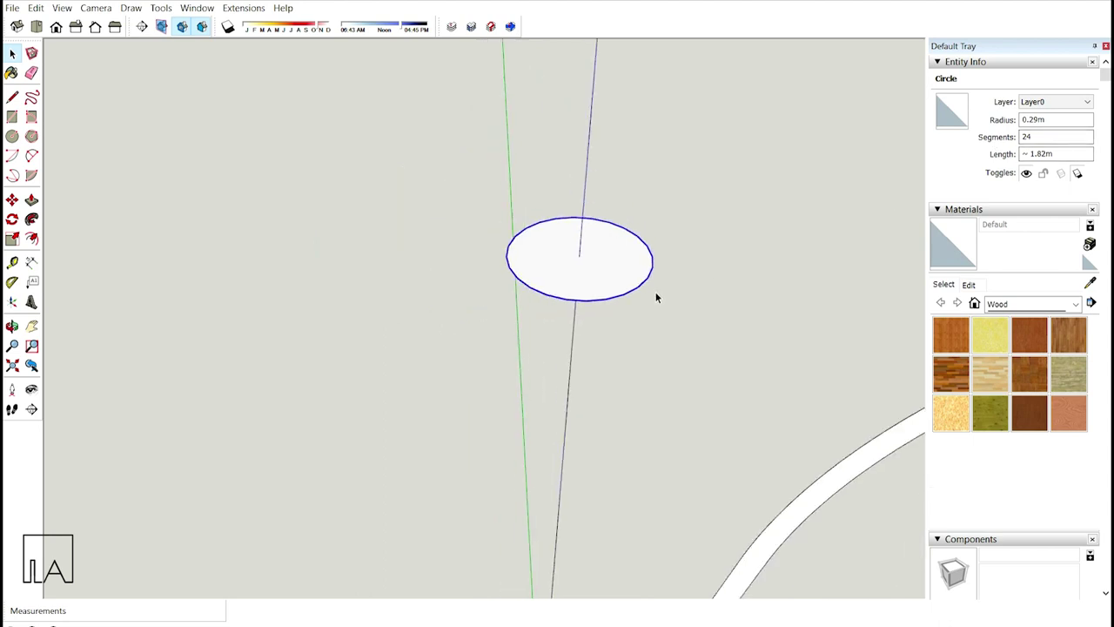
middle_drag(664, 296, 563, 252)
scroll(575, 272, down, 2)
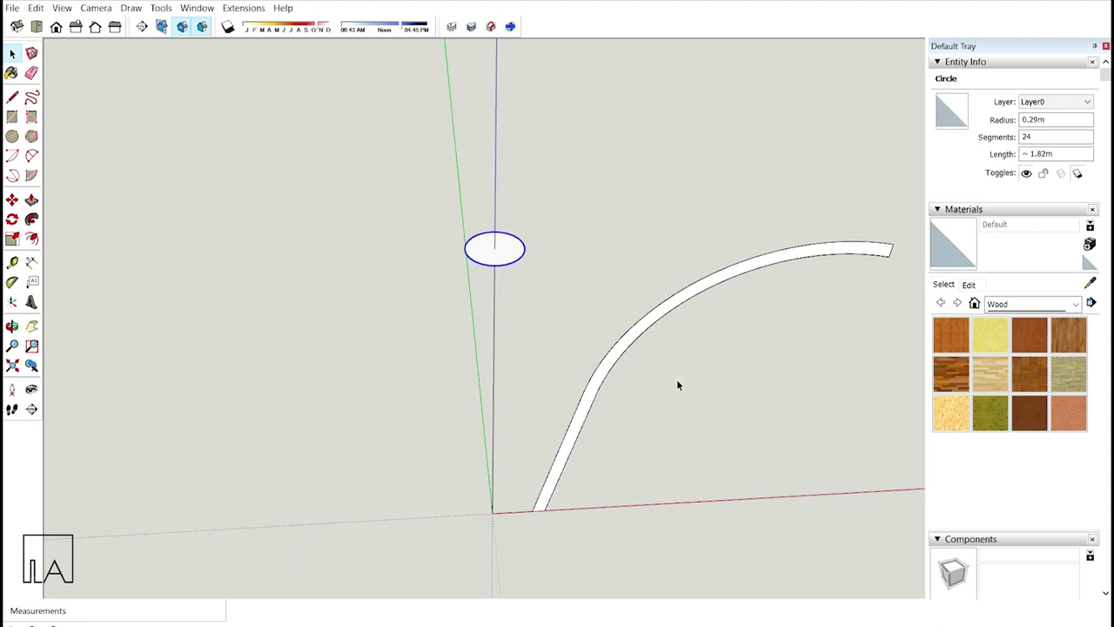
middle_drag(678, 385, 572, 313)
scroll(513, 246, up, 1)
scroll(513, 246, up, 3)
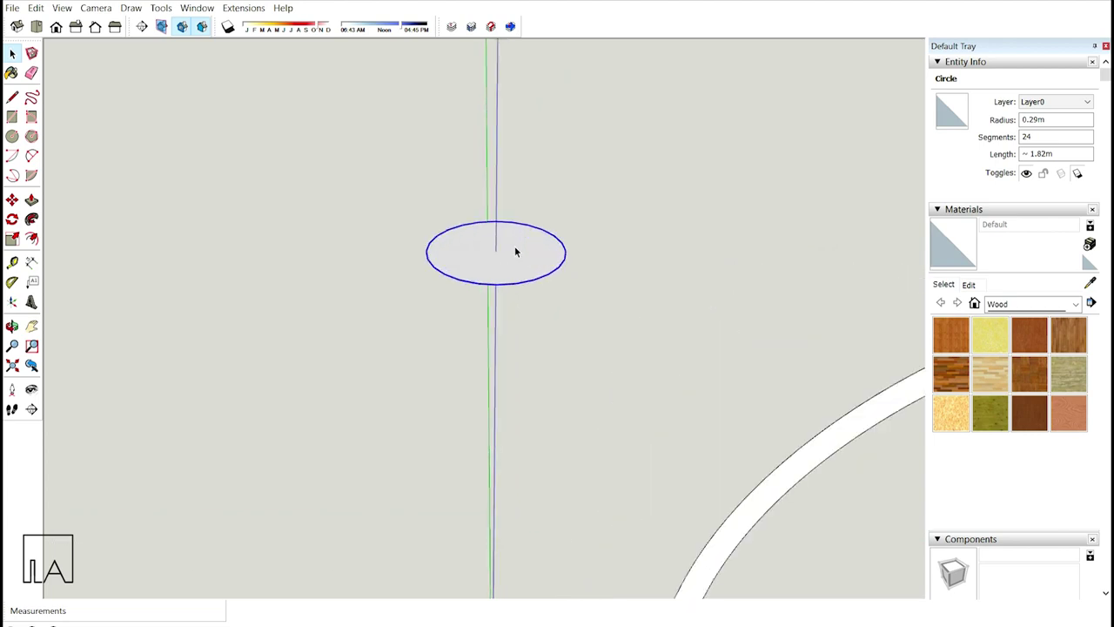
middle_drag(511, 267, 545, 281)
click(545, 282)
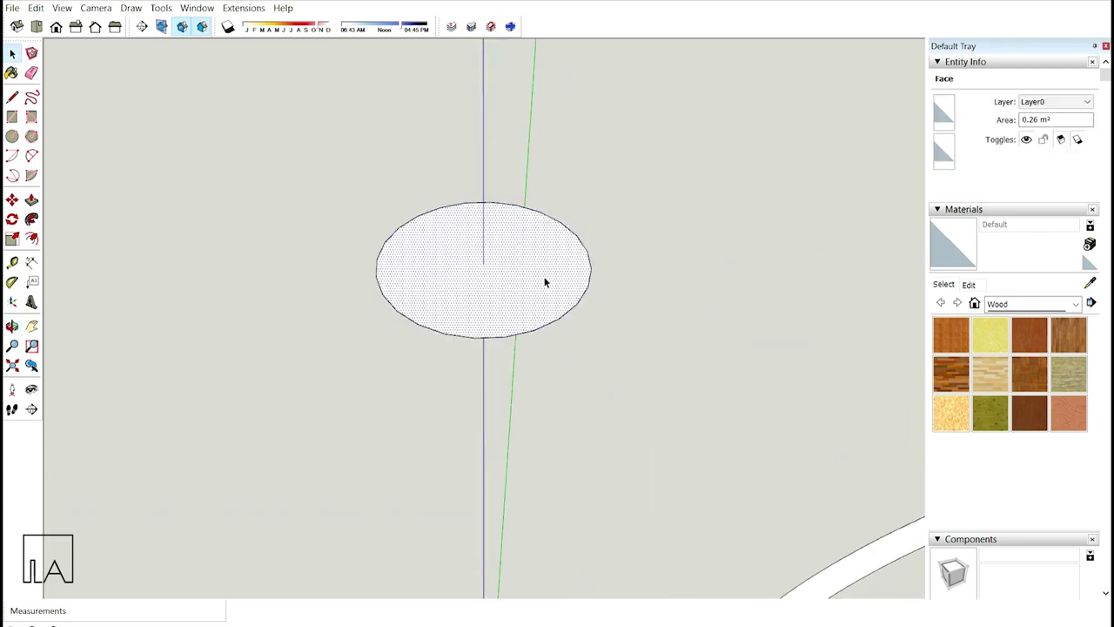
- Delete the circle's face and set its outline to 100 segments
key(Delete)
middle_drag(537, 276, 557, 243)
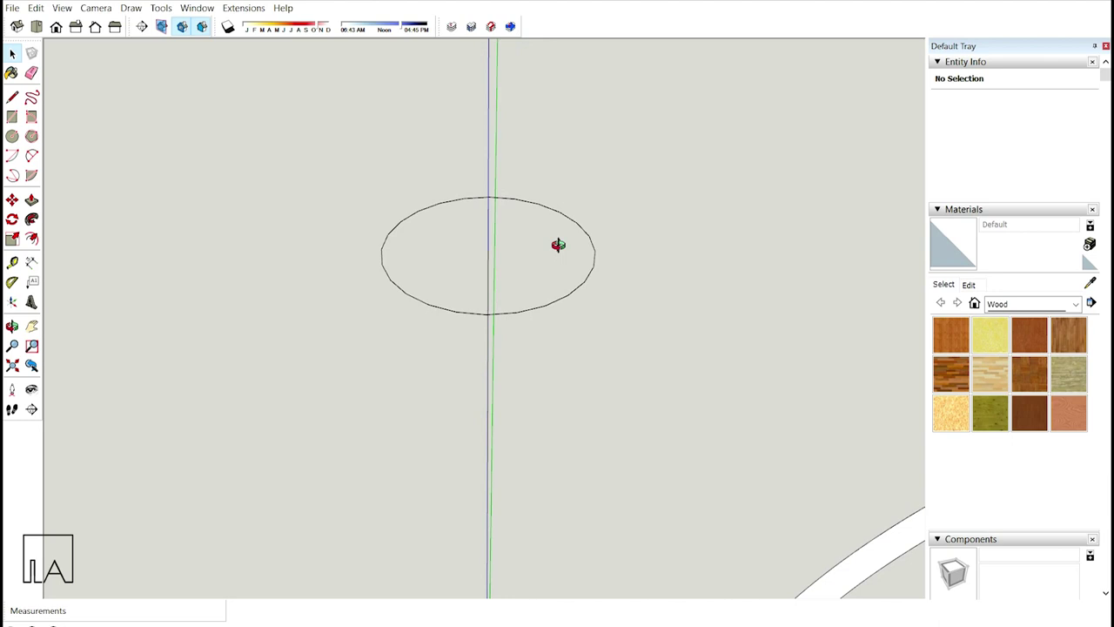
drag(626, 344, 558, 244)
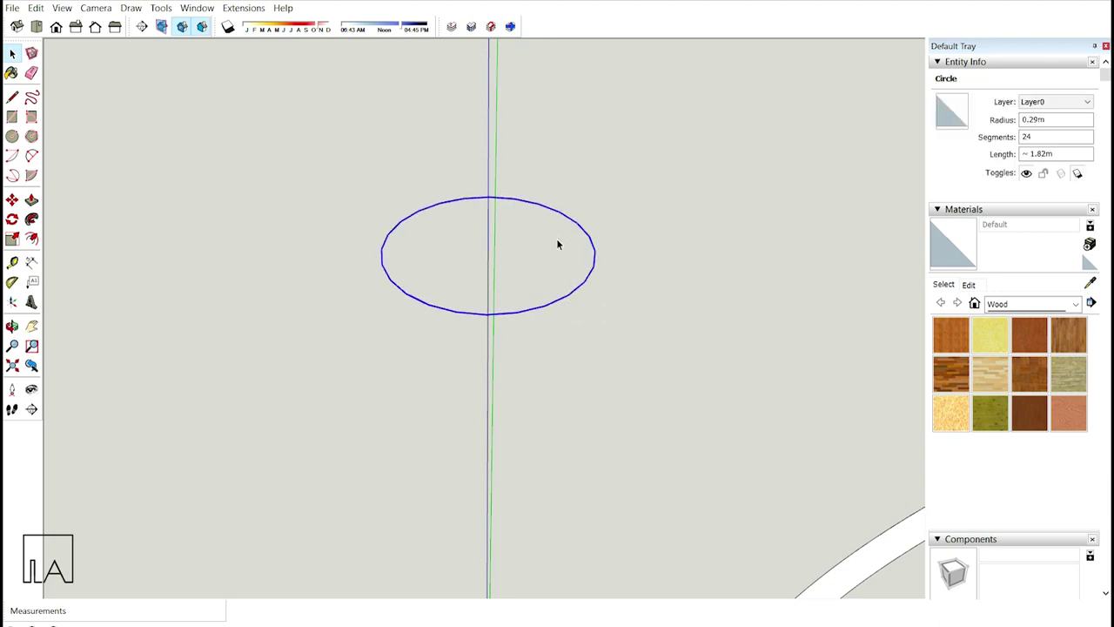
double_click(1029, 136)
text(100)
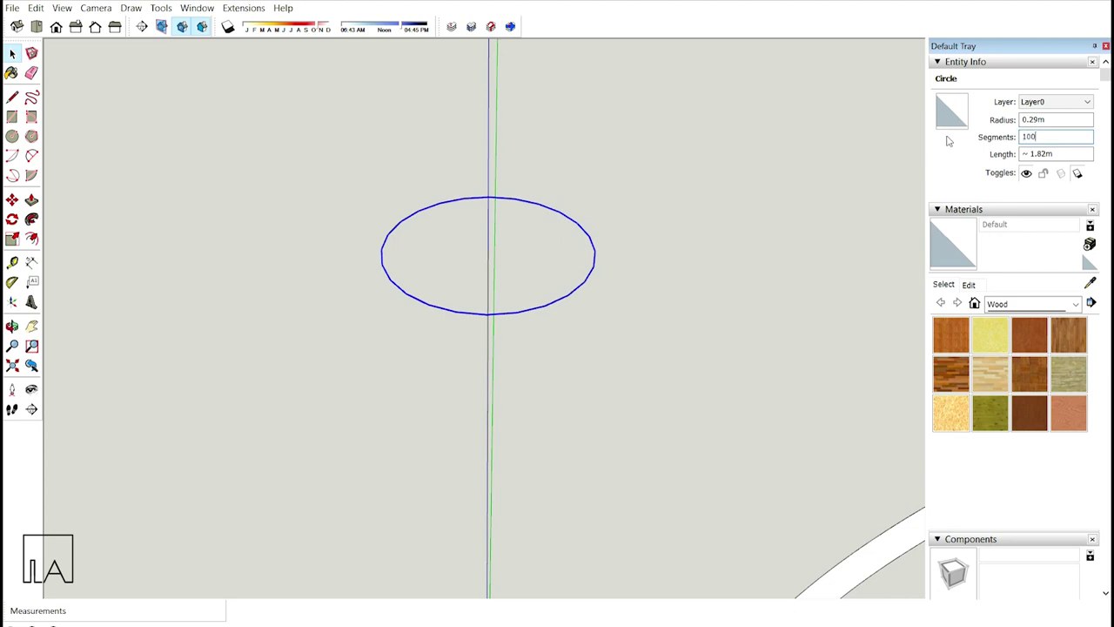
key(Return)
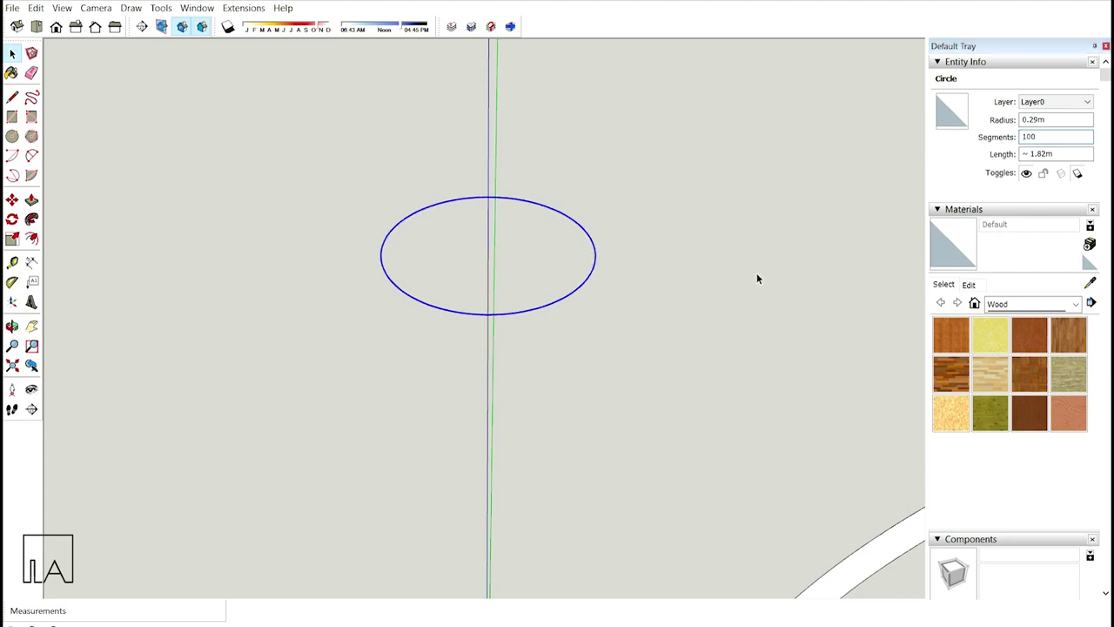
click(613, 300)
middle_drag(613, 300, 493, 308)
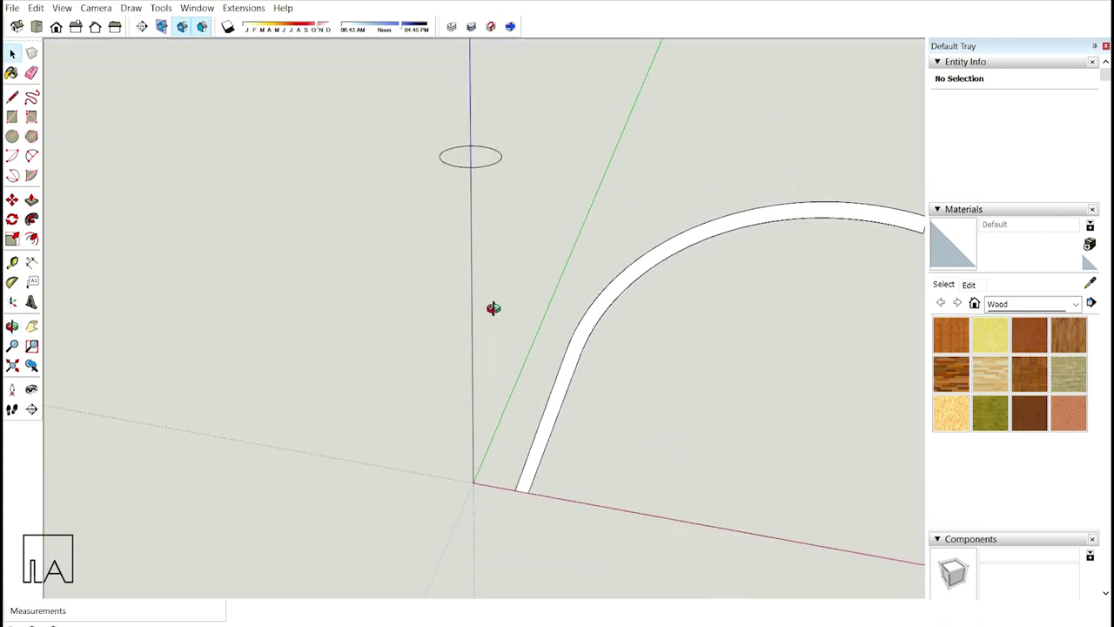
- With the circle as path, sweep the curved strip face using Follow Me
drag(539, 209, 460, 148)
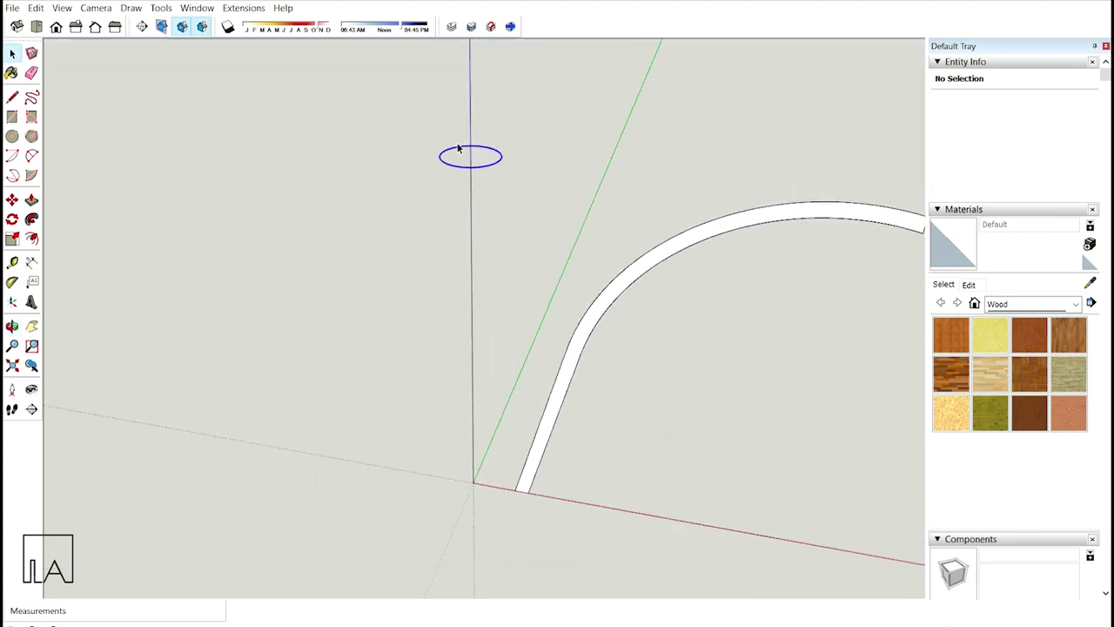
click(31, 219)
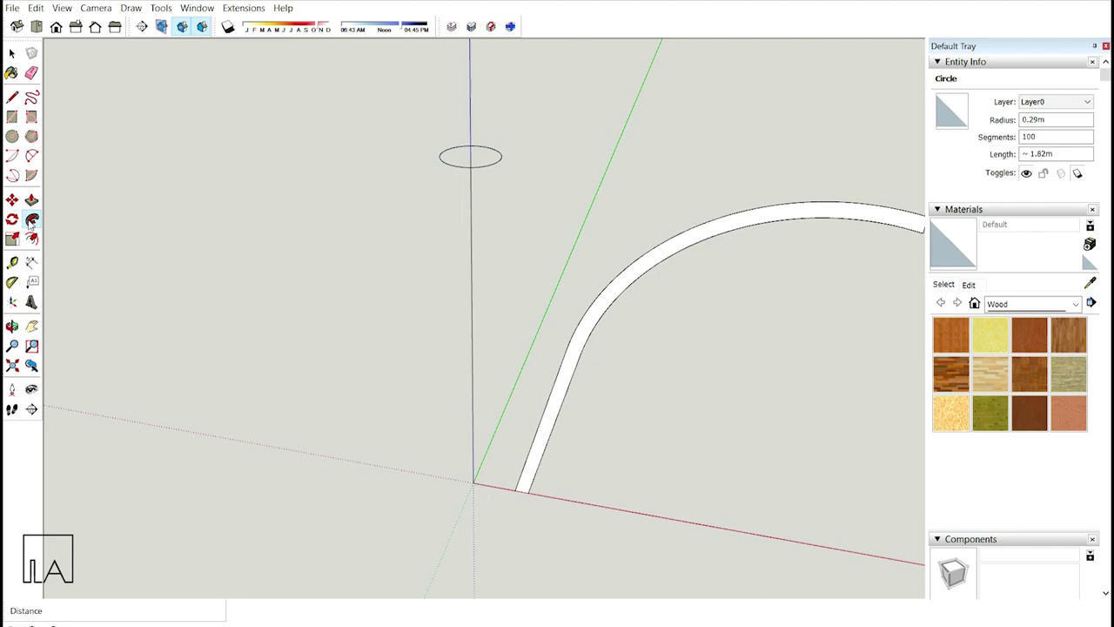
click(658, 260)
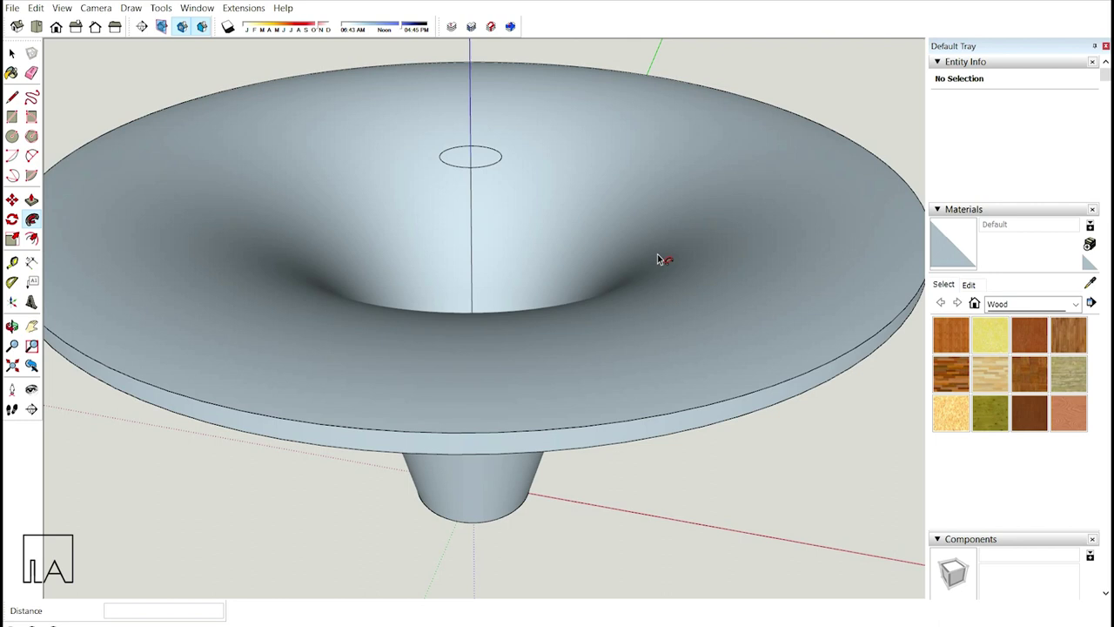
- Delete the leftover small guide circle
middle_drag(659, 258, 462, 366)
scroll(547, 188, up, 5)
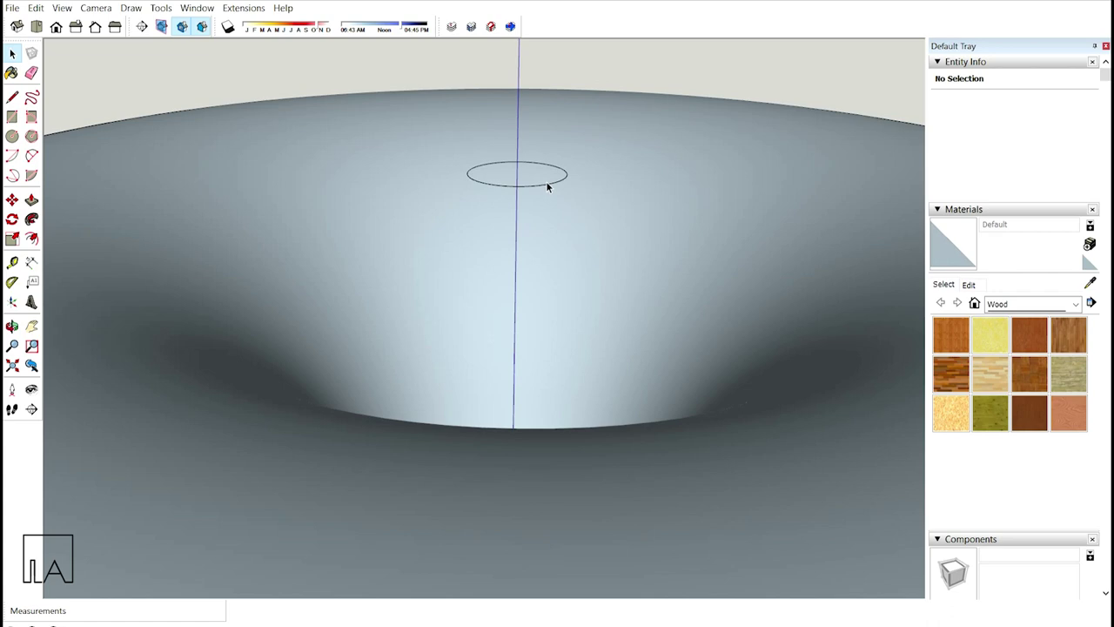
click(549, 185)
middle_drag(548, 186, 563, 224)
key(Delete)
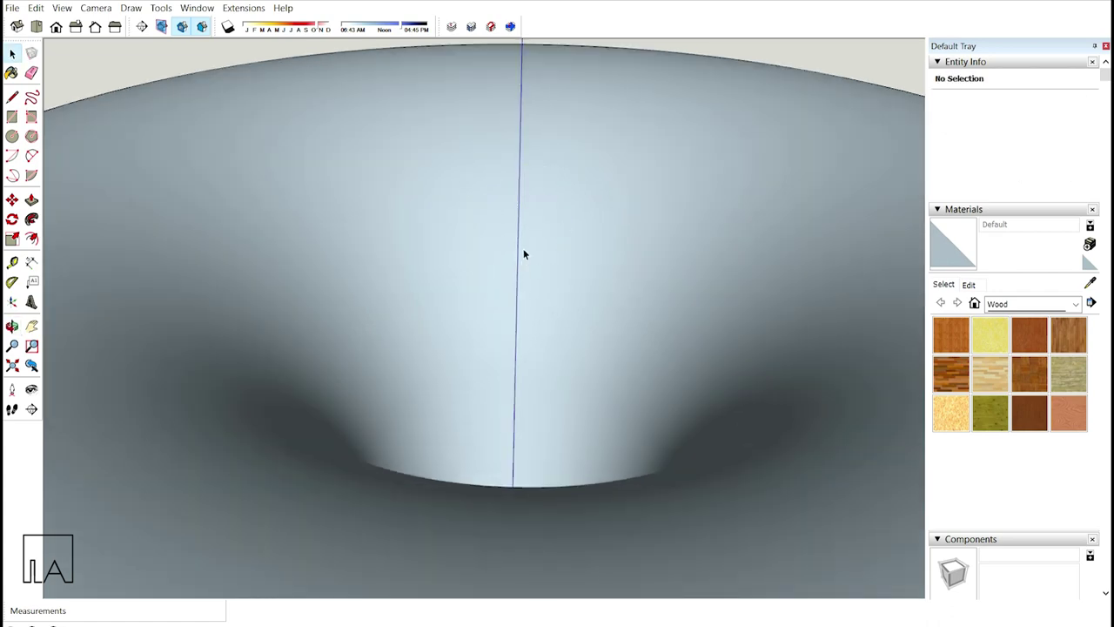
- Delete the vertical edge inside the trumpet, then box-select the whole trumpet shape
click(517, 245)
key(Delete)
scroll(520, 244, down, 5)
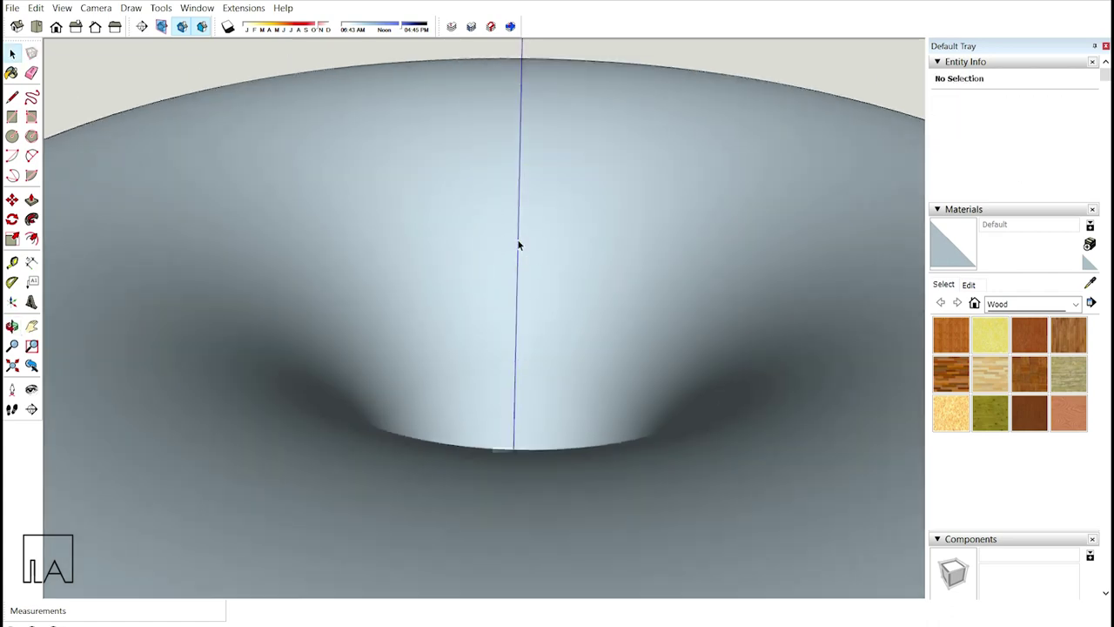
middle_drag(533, 351, 689, 450)
drag(242, 187, 779, 575)
- Reverse the trumpet's faces so the white sides face outward
right_click(501, 320)
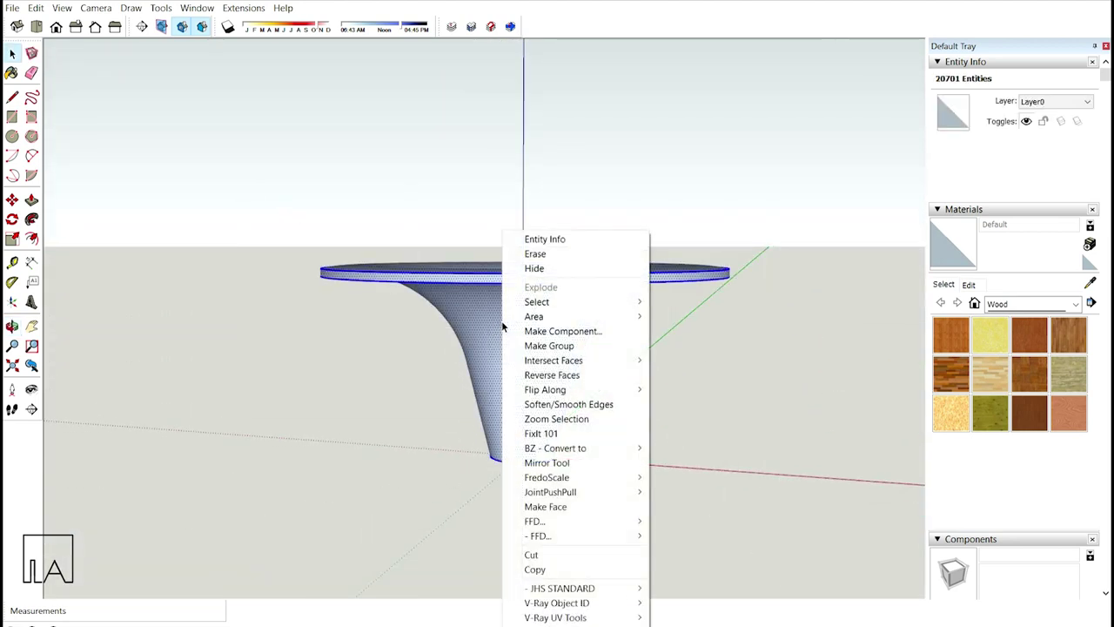
click(575, 374)
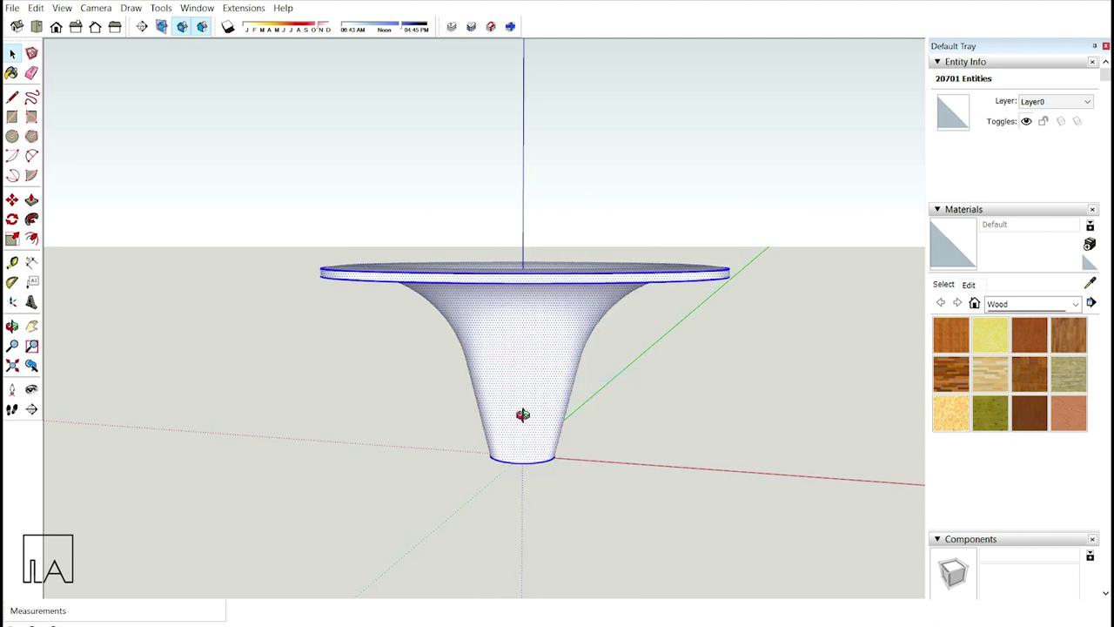
middle_drag(522, 415, 614, 347)
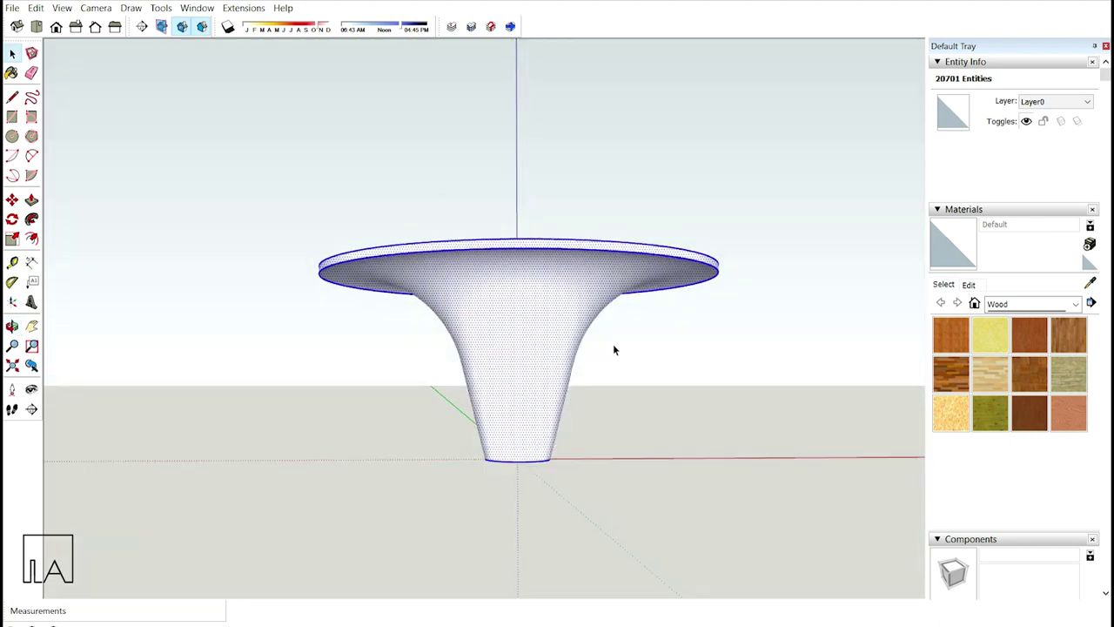
- Make the whole selected trumpet shape into a single group
right_click(550, 293)
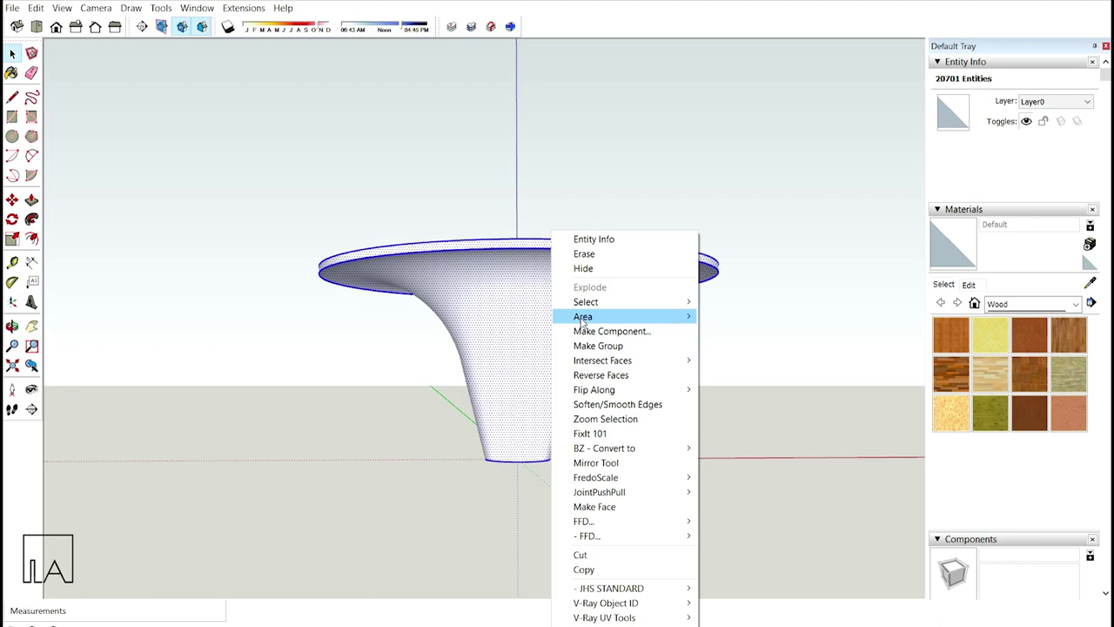
click(588, 345)
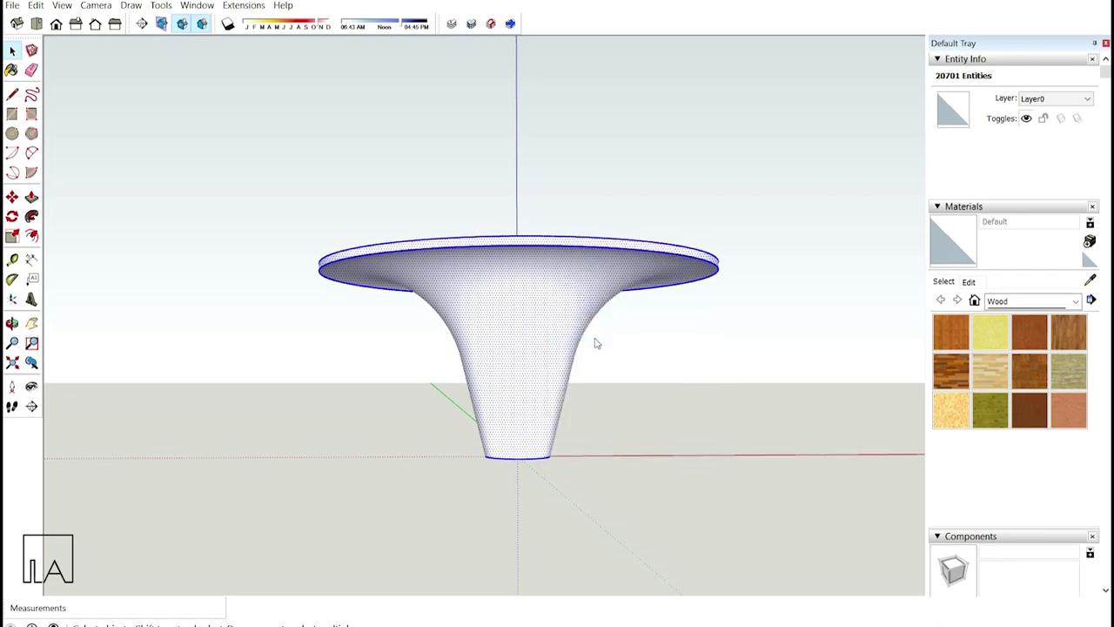
middle_drag(595, 343, 535, 275)
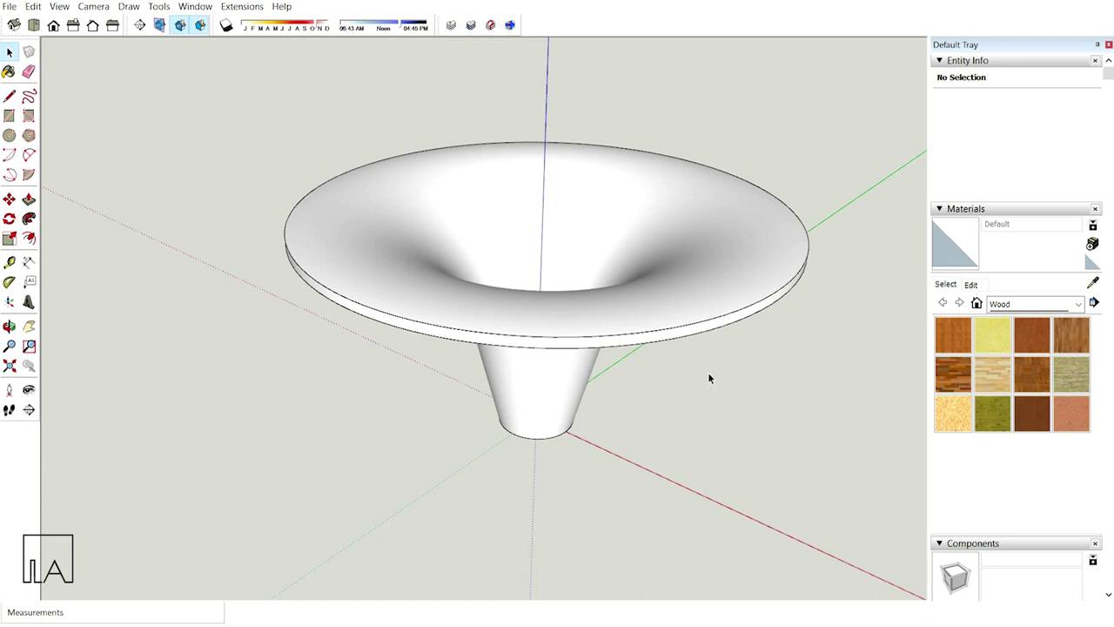
- Save the model with the finished white trumpet solid
middle_drag(710, 378, 731, 319)
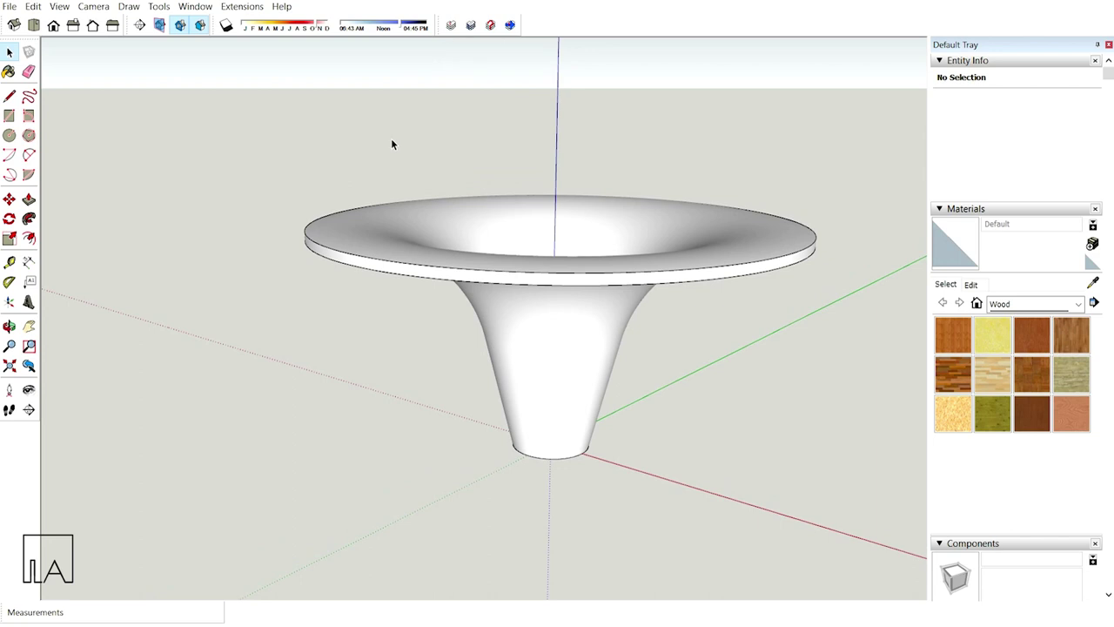
click(8, 6)
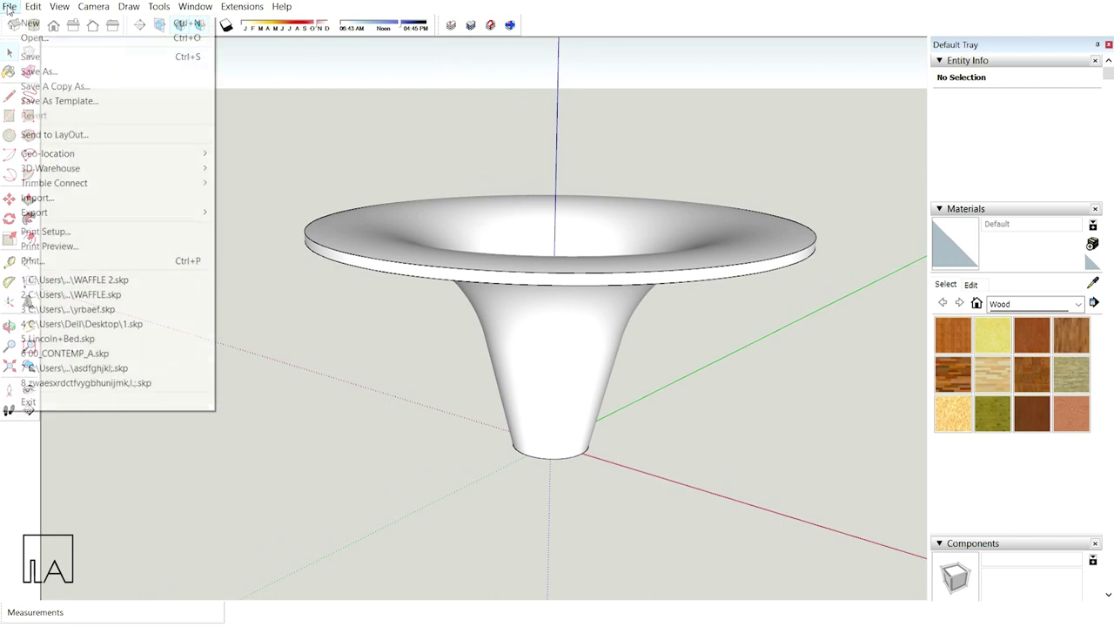
click(50, 57)
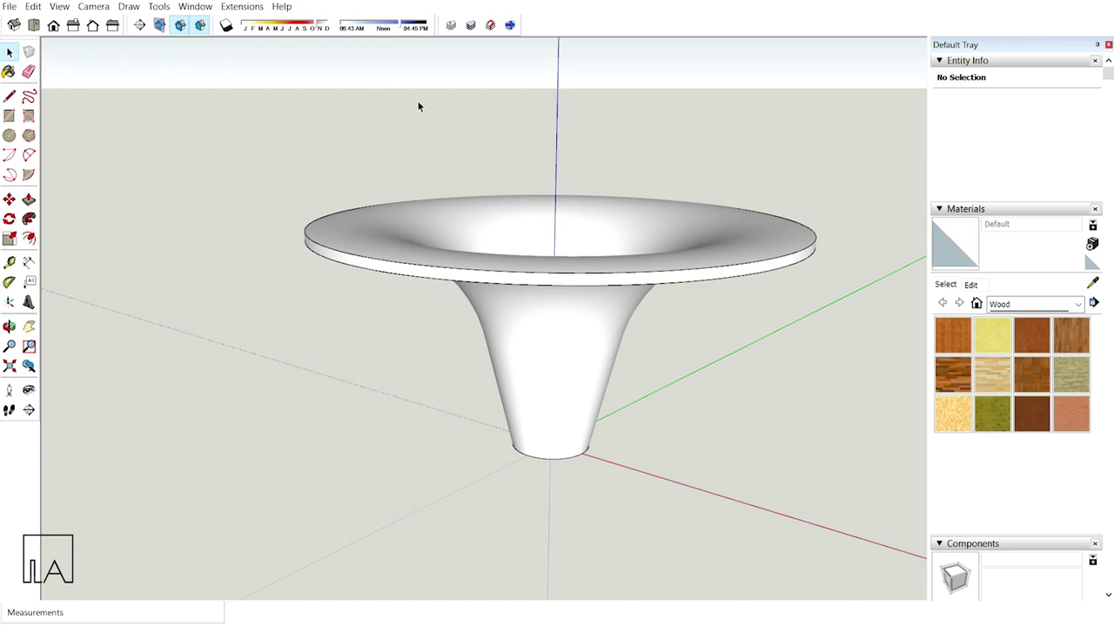
- Run Slicer5 on the selected trumpet solid with XY as the slicing axis
shift+middle_drag(442, 149, 388, 147)
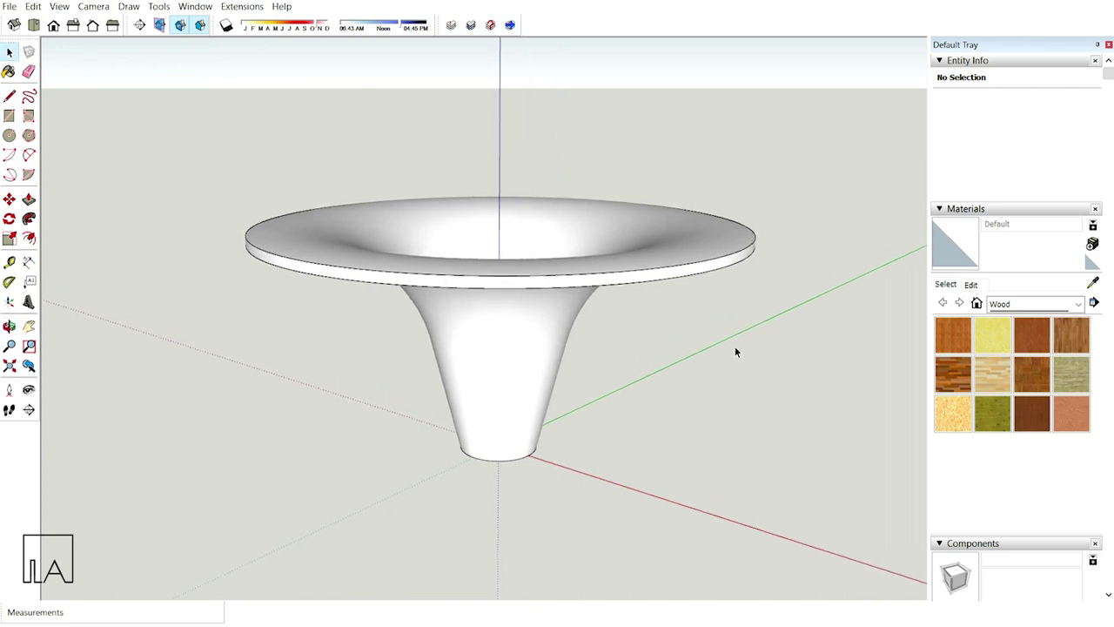
drag(780, 343, 687, 212)
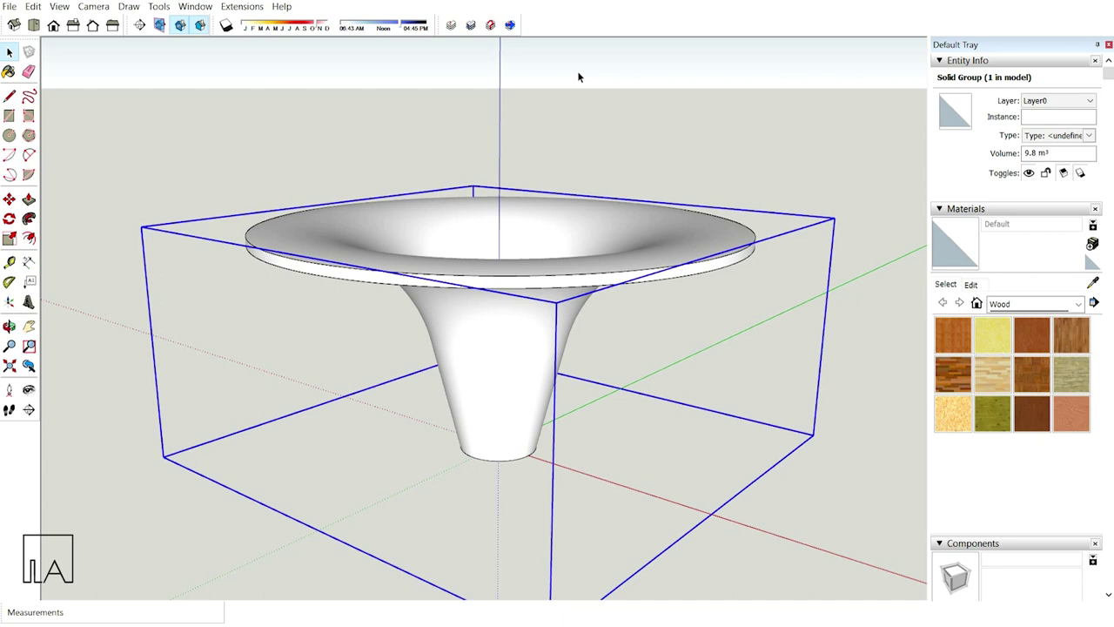
click(451, 26)
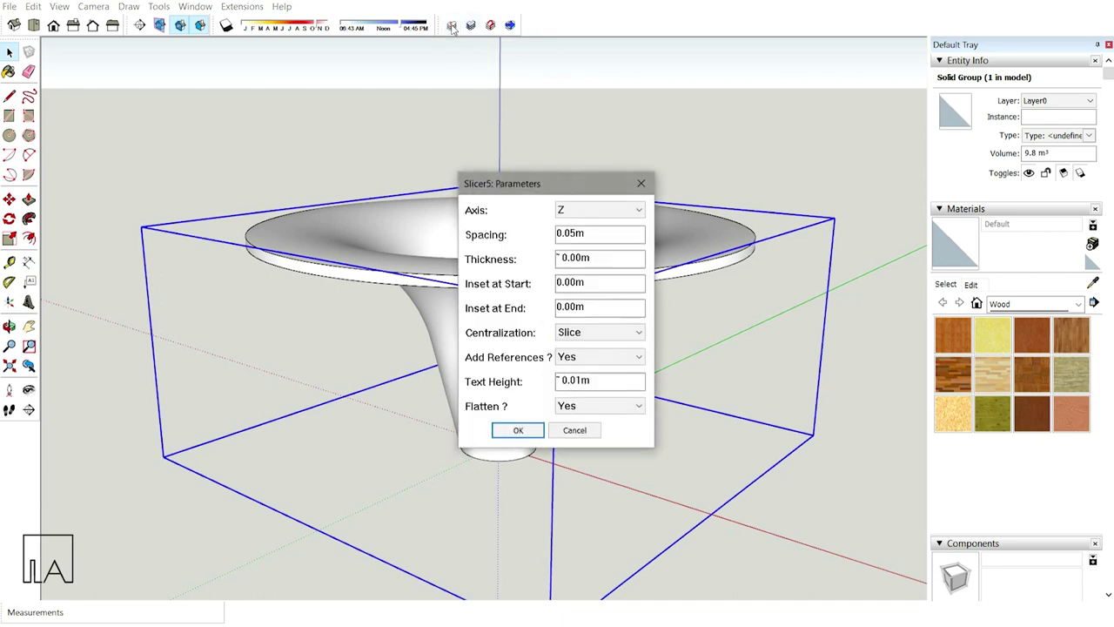
drag(562, 184, 713, 129)
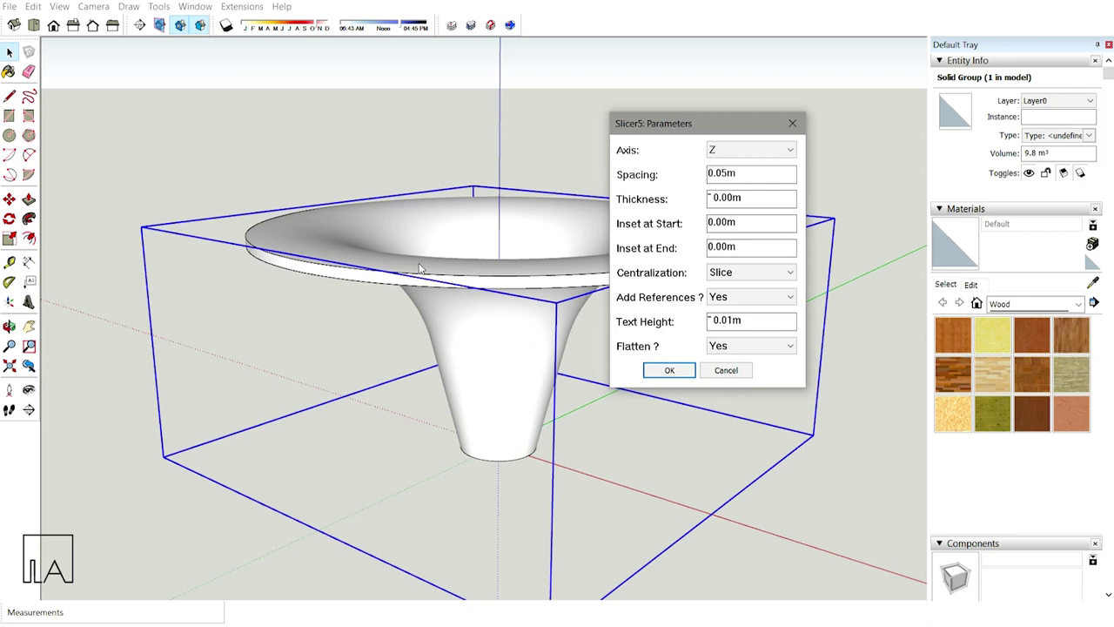
click(754, 154)
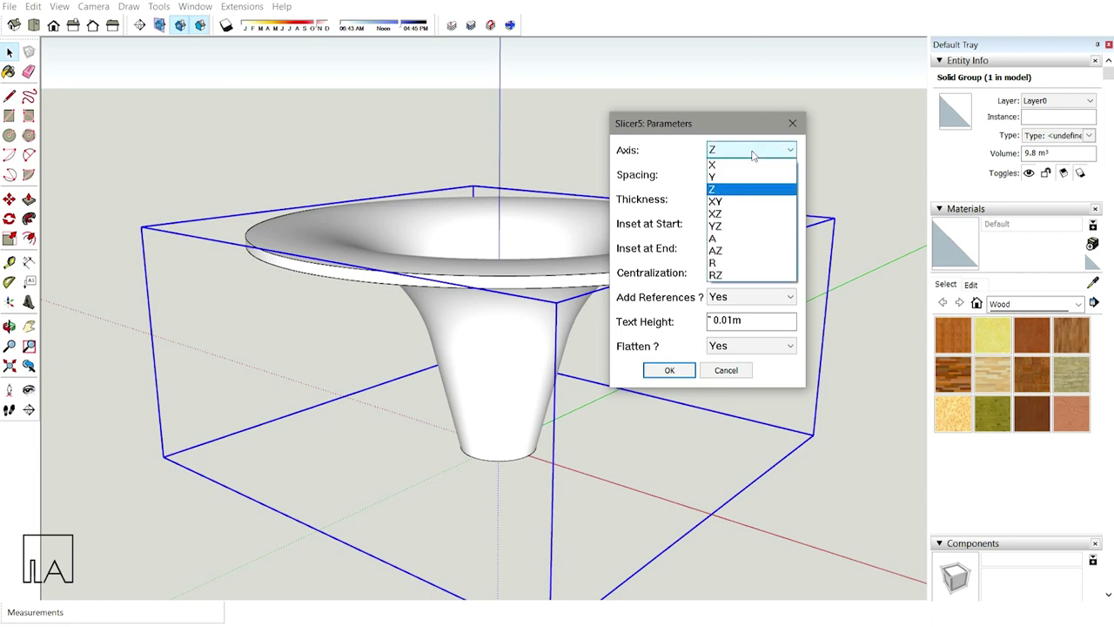
click(735, 203)
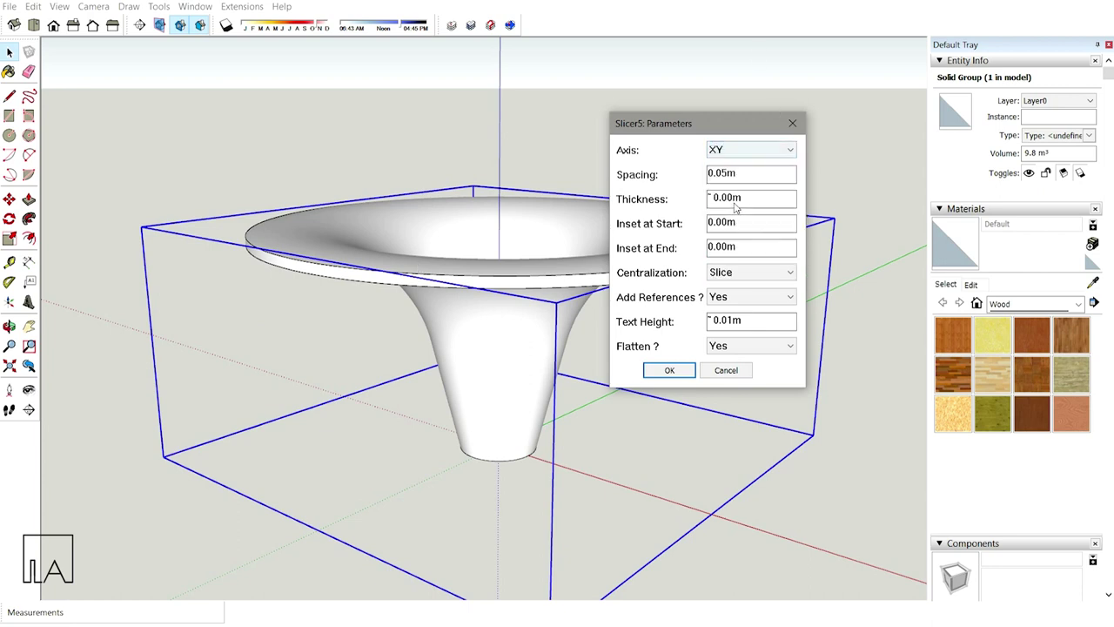
- Set spacing 0.3, thickness 0.03, text height 0.00 and Add References to No
drag(730, 127, 767, 118)
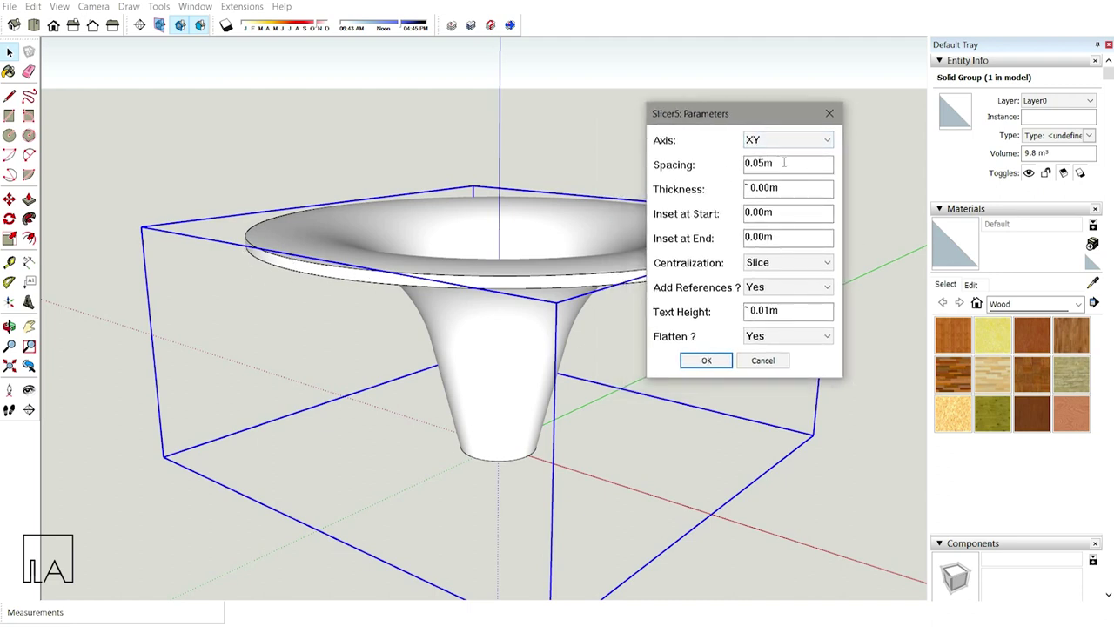
drag(777, 164, 709, 158)
text(0.3)
drag(798, 188, 683, 183)
text(0.03)
drag(794, 310, 710, 319)
text(0.00)
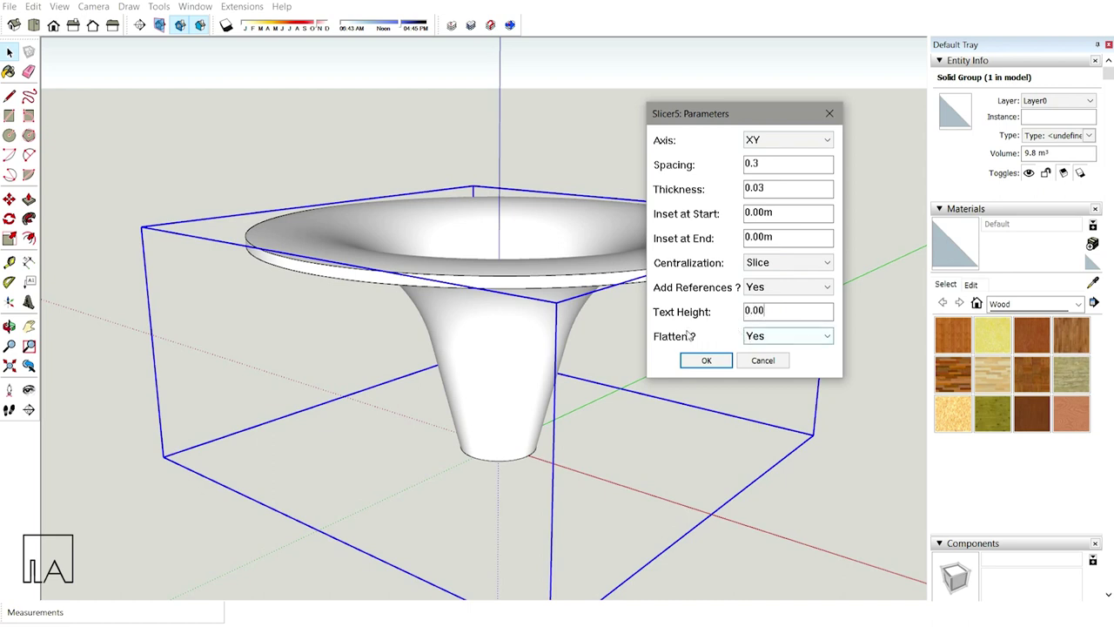
click(780, 290)
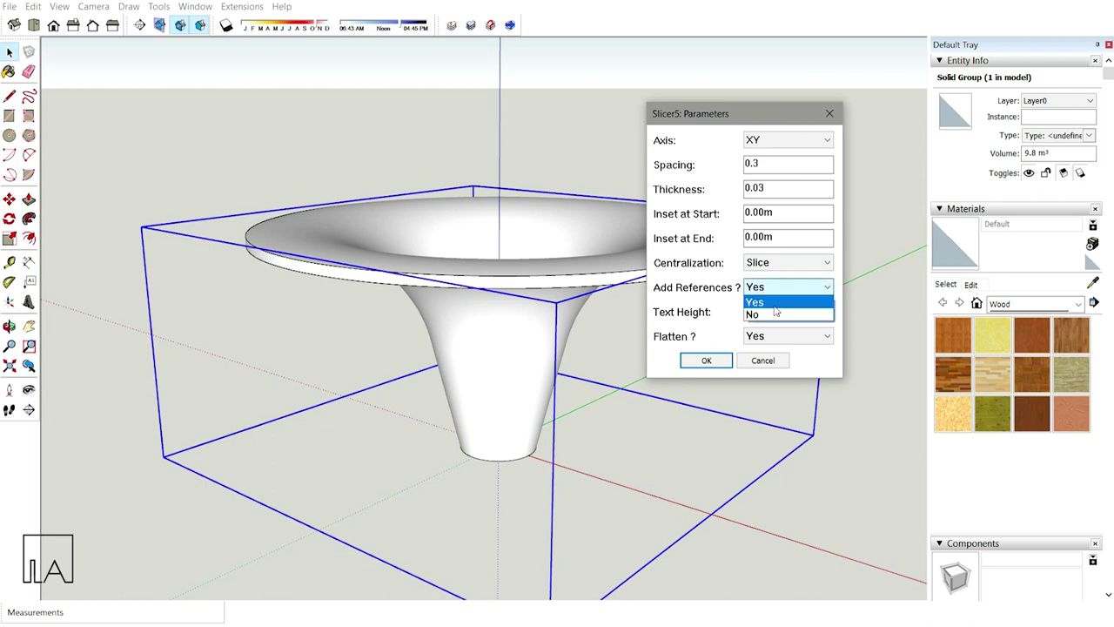
click(775, 315)
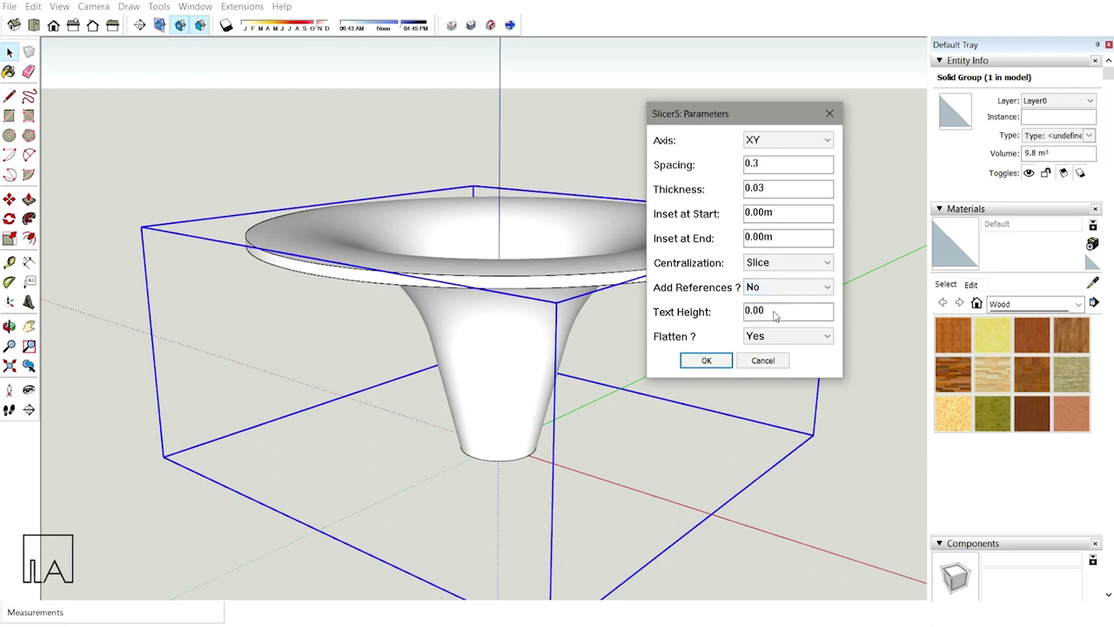
- Confirm the parameters and accept Y slices at 0.30 m spacing and 0.03 m thickness
click(706, 360)
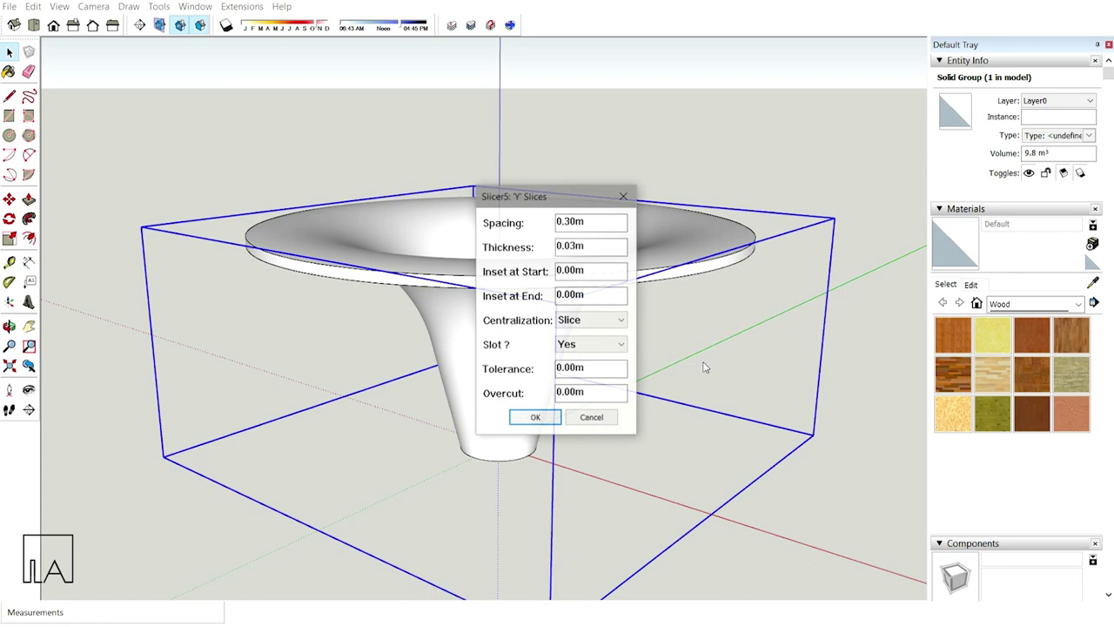
drag(558, 192, 753, 150)
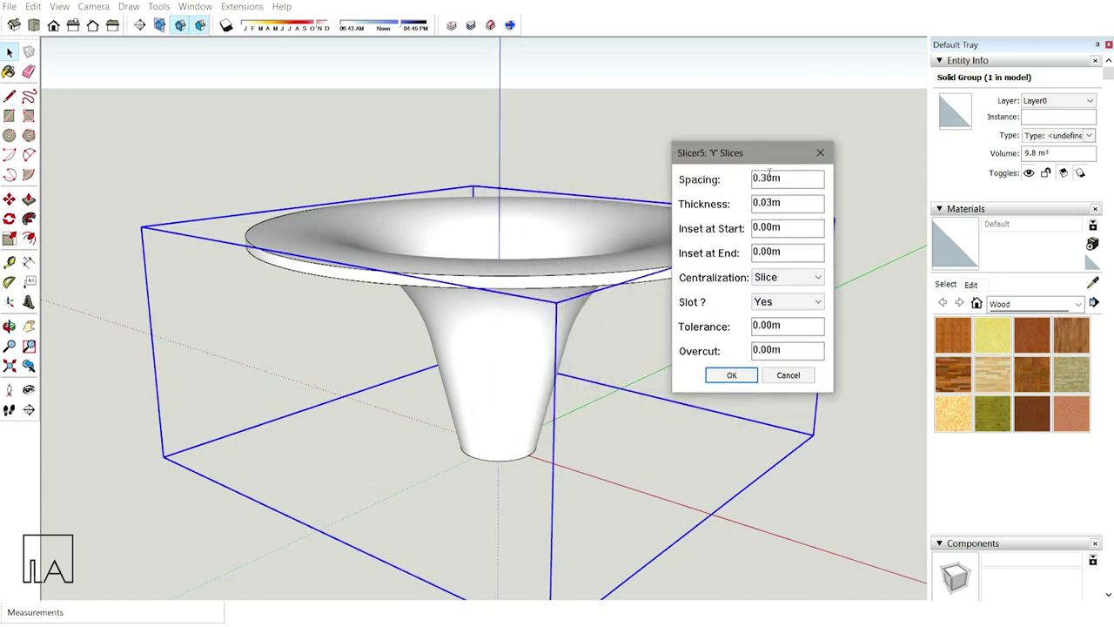
click(734, 180)
key(Tab)
click(731, 377)
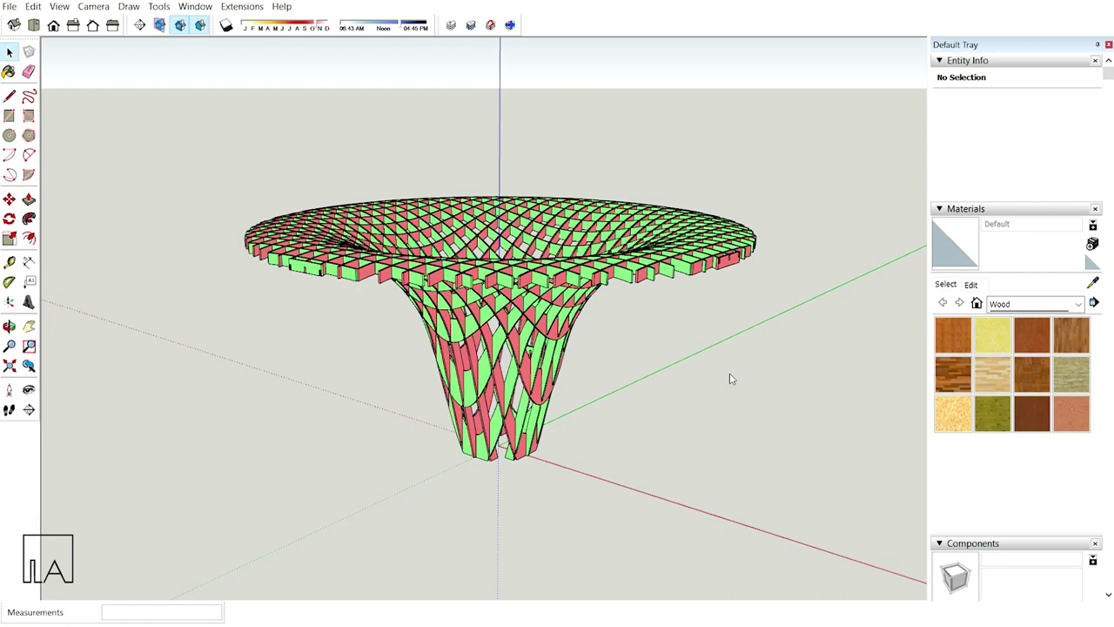
- Select the red and green SLCR-FLAT rib-layout groups beside the model and delete them
key(o)
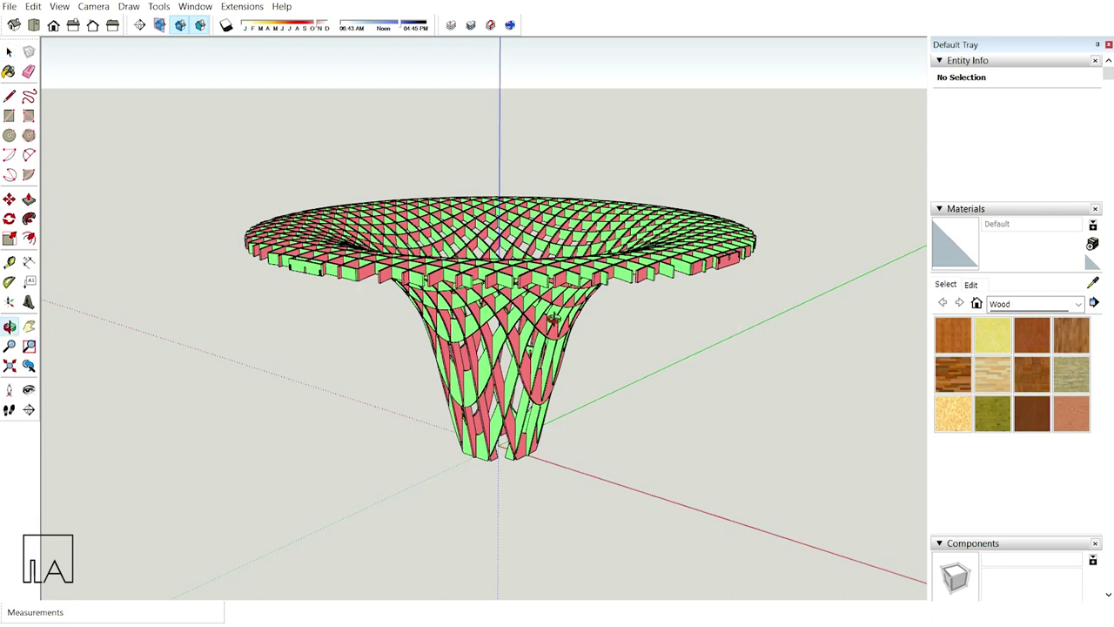
mouse_move(554, 318)
mouse_down()
mouse_move(552, 287)
mouse_move(560, 377)
mouse_move(469, 312)
mouse_move(578, 269)
mouse_move(490, 231)
mouse_move(662, 404)
mouse_move(566, 218)
mouse_move(543, 124)
mouse_move(796, 98)
mouse_move(859, 110)
mouse_move(596, 266)
mouse_move(564, 227)
mouse_move(572, 338)
mouse_move(529, 446)
mouse_move(607, 296)
mouse_move(712, 410)
mouse_up()
key(space)
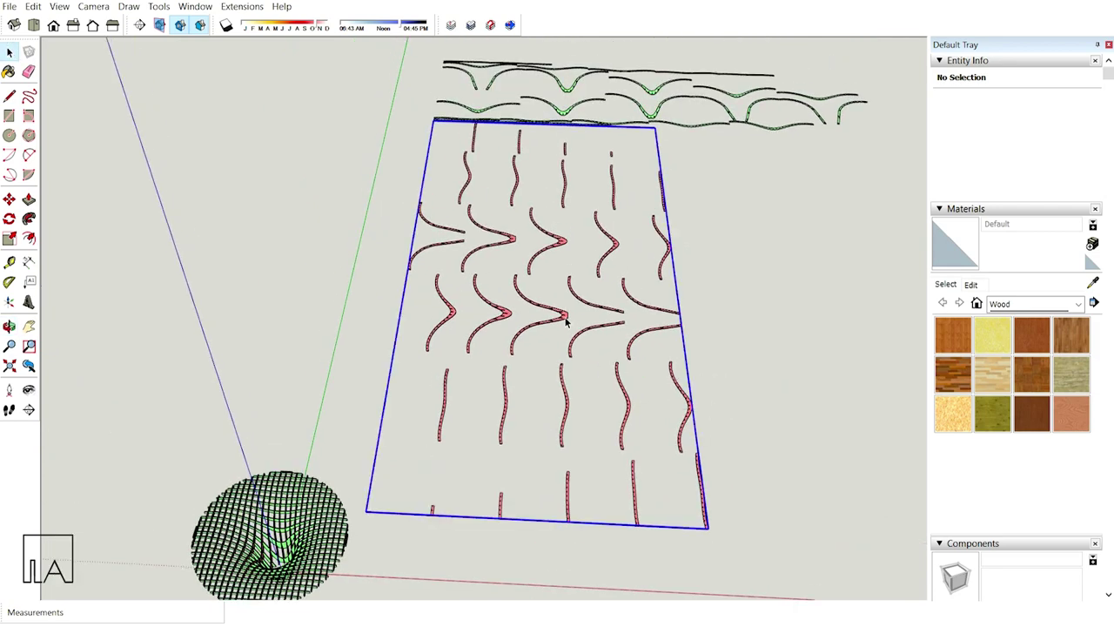
middle_drag(566, 323, 537, 293)
click(537, 294)
click(706, 130)
middle_drag(706, 129, 677, 319)
key(ctrl+a)
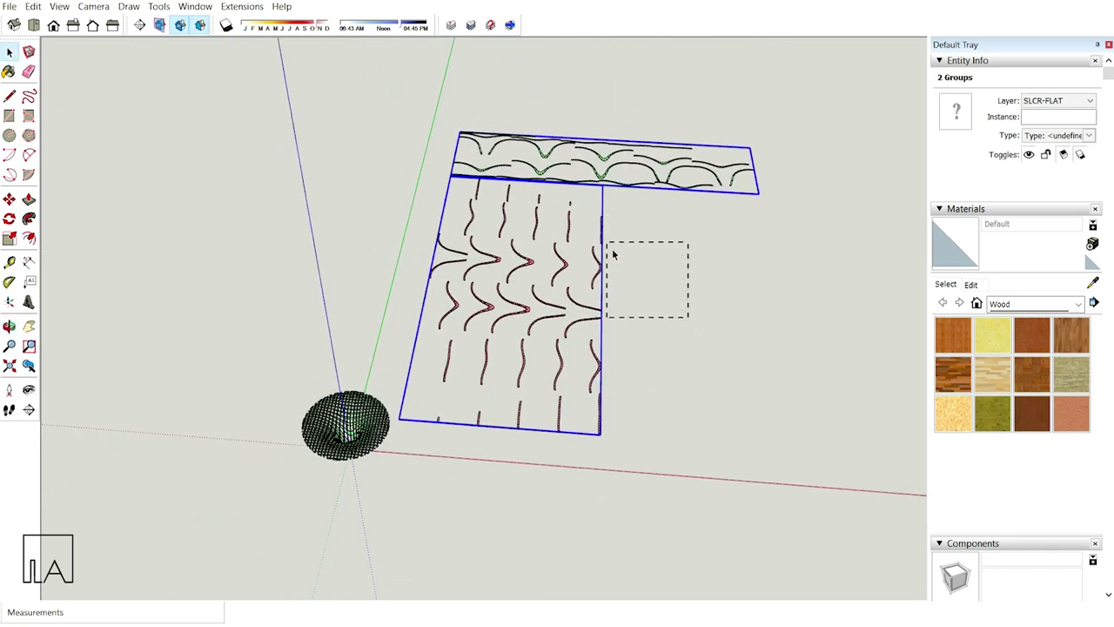
drag(613, 254, 609, 250)
key(Delete)
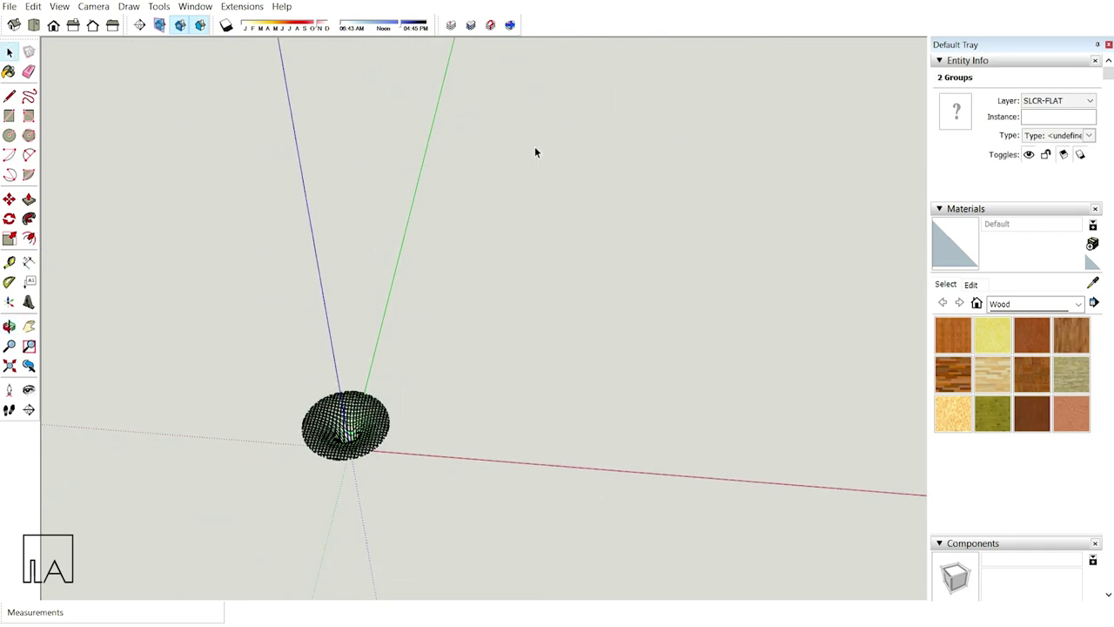
- Paint the red and then the green rib faces with Wood Veneer 02
scroll(368, 470, up, 5)
middle_drag(359, 466, 485, 279)
key(shift+z)
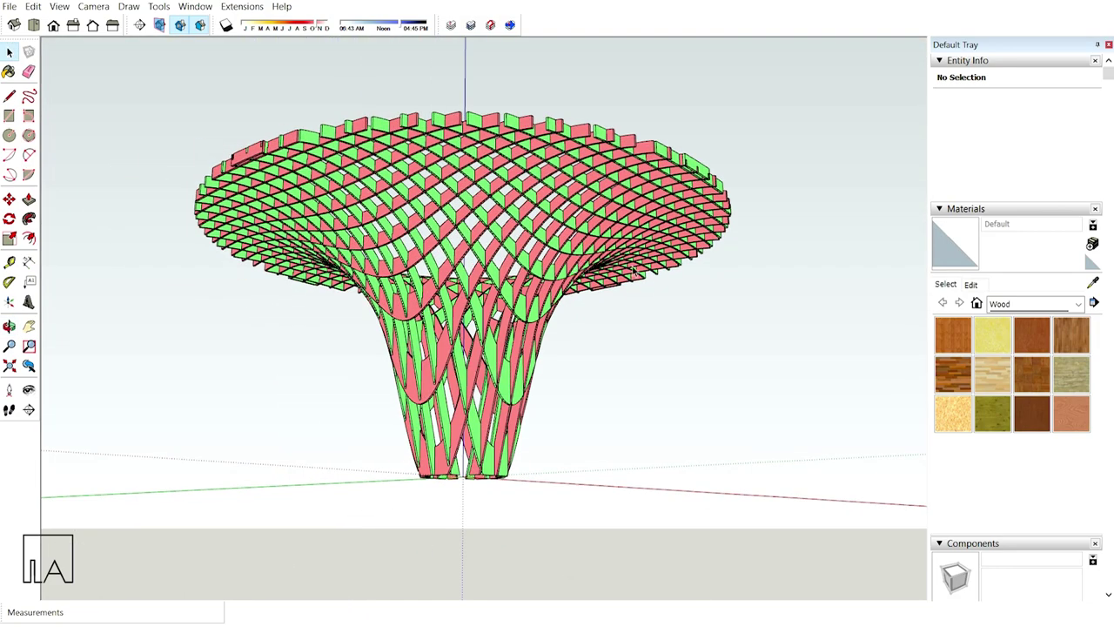
click(1066, 415)
click(526, 233)
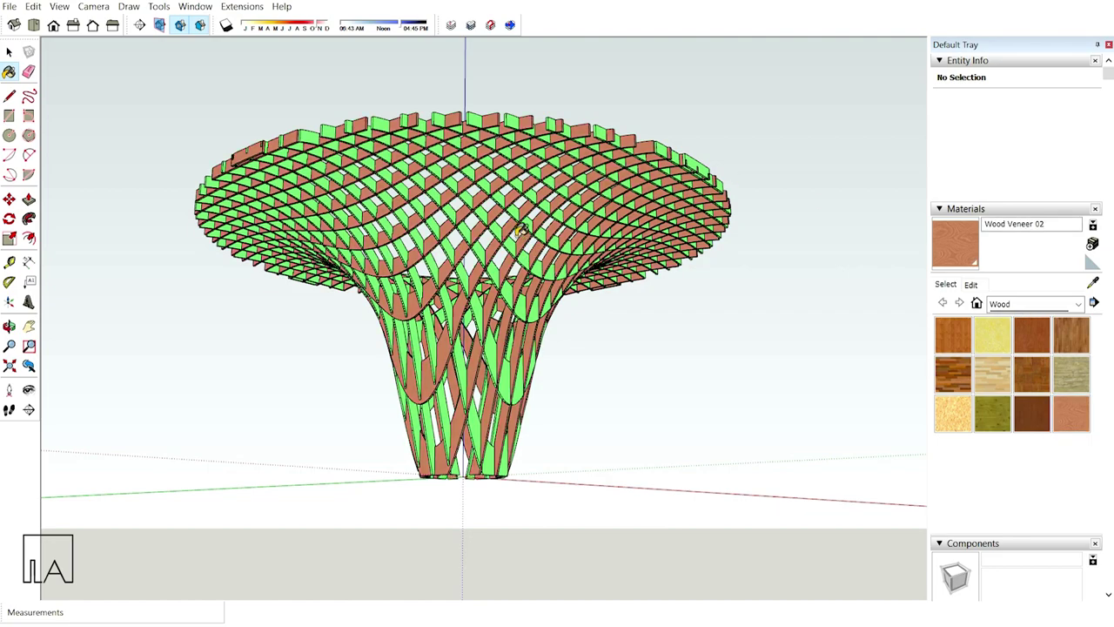
click(498, 226)
middle_drag(498, 225, 410, 534)
- Draw a ground circle of radius 7 centred at the origin
key(c)
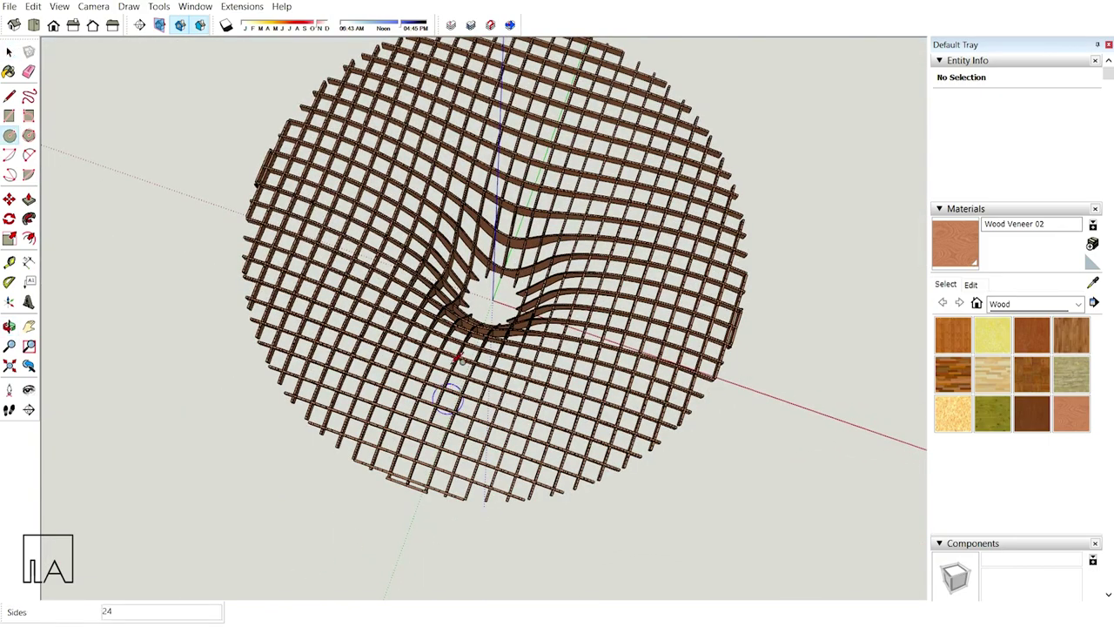
click(493, 297)
scroll(493, 297, down, 3)
scroll(497, 289, down, 3)
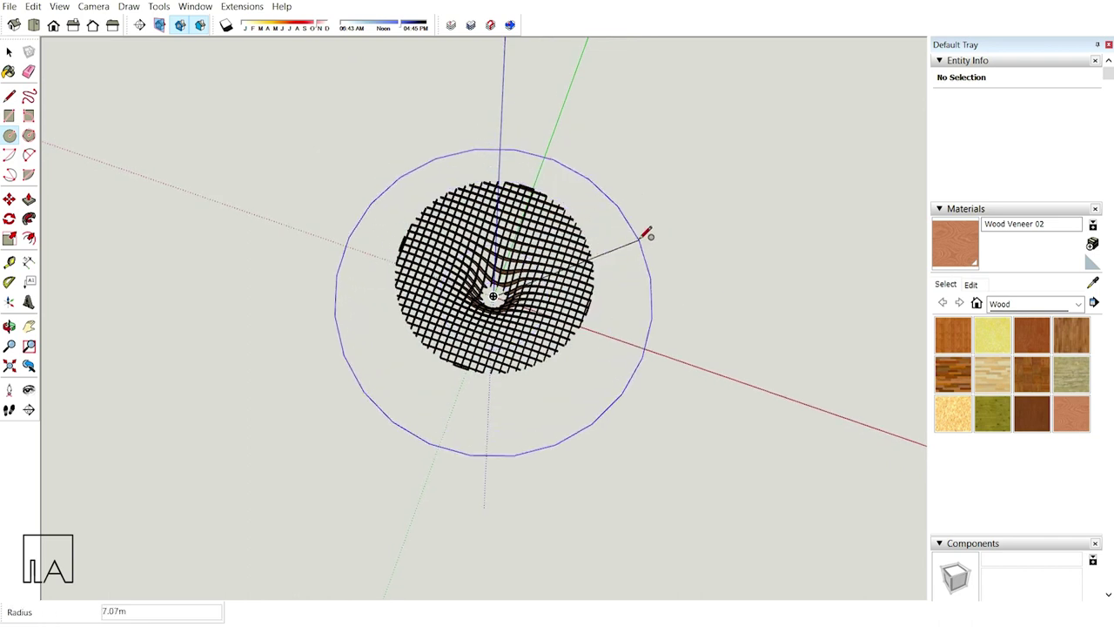
click(647, 233)
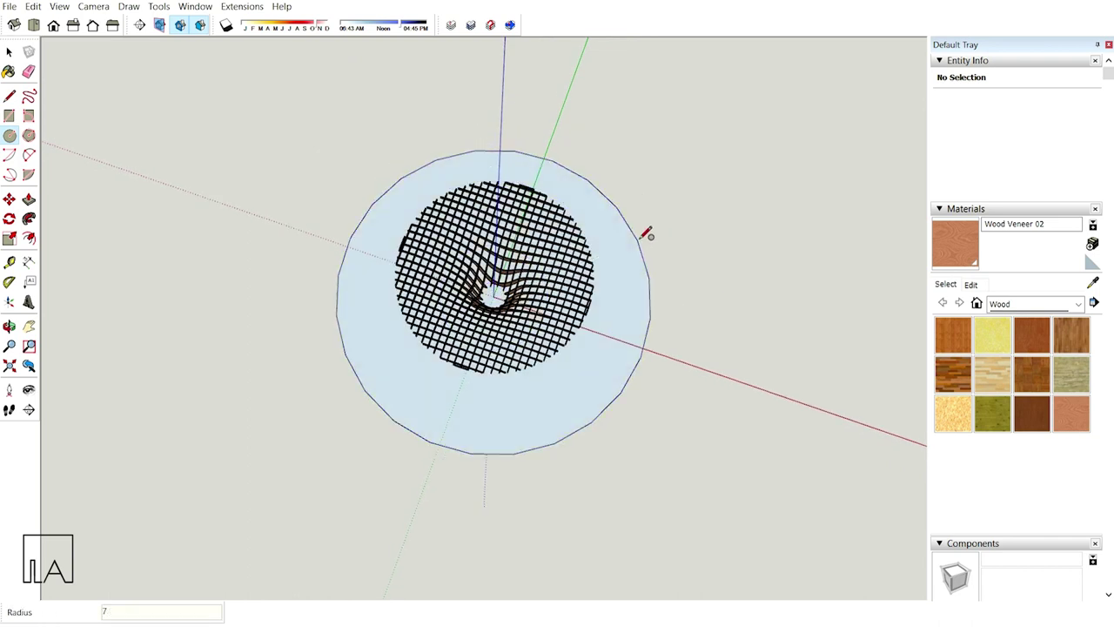
middle_drag(647, 234, 409, 27)
- Set the ground circle's segment count to 100 in Entity Info
key(space)
scroll(565, 352, up, 4)
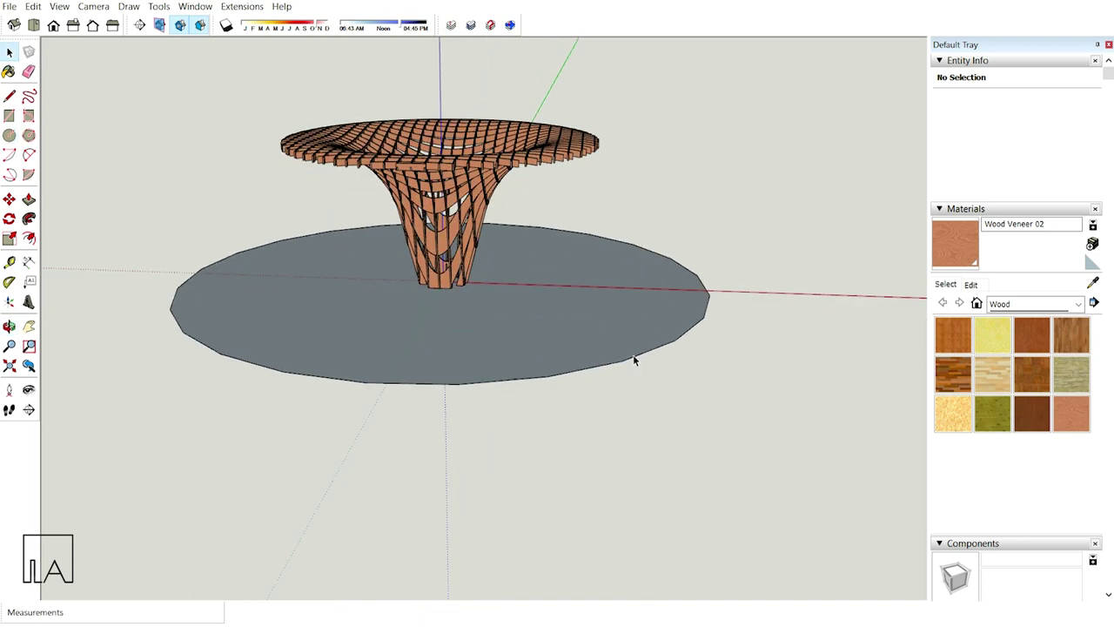
click(635, 360)
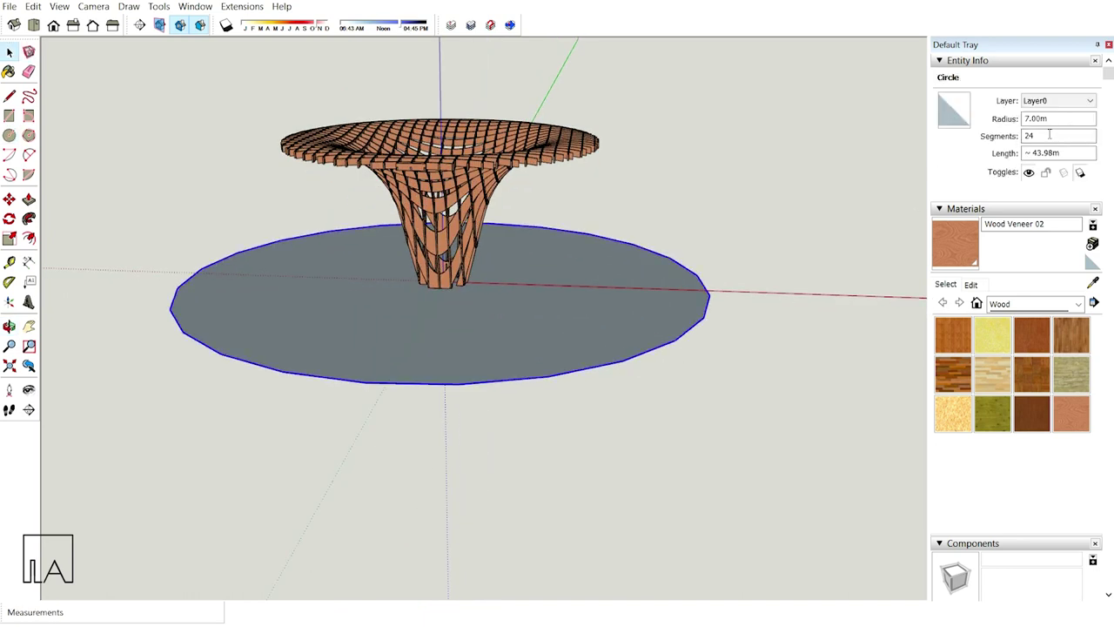
double_click(1043, 136)
text(100)
key(Return)
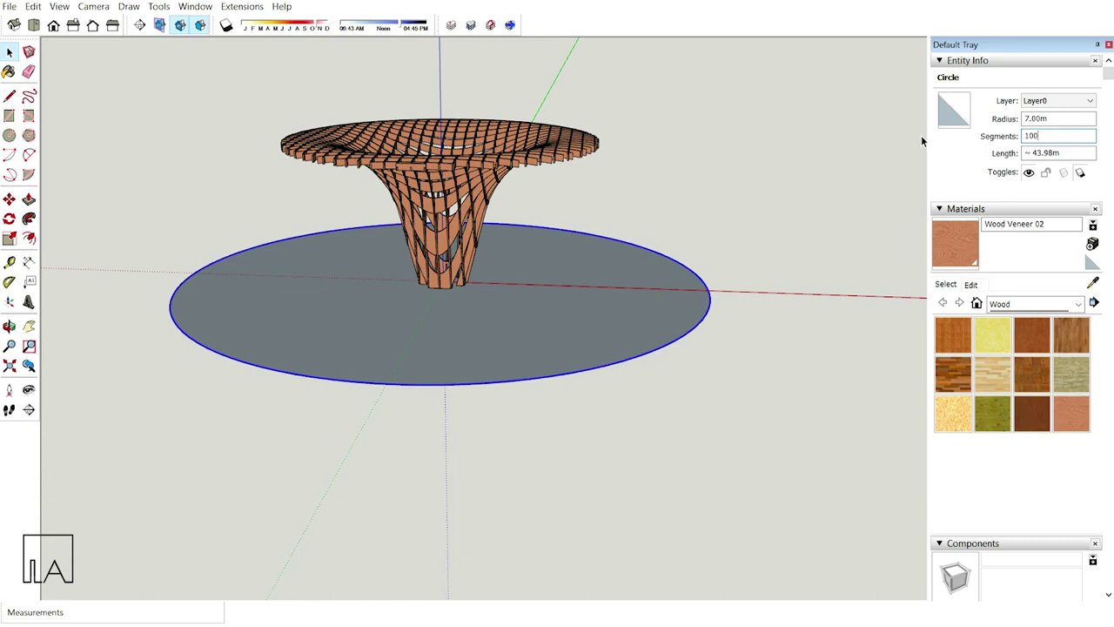
- Paint the ground disc Grass Dark Green from the Landscaping materials
click(1045, 304)
click(1045, 393)
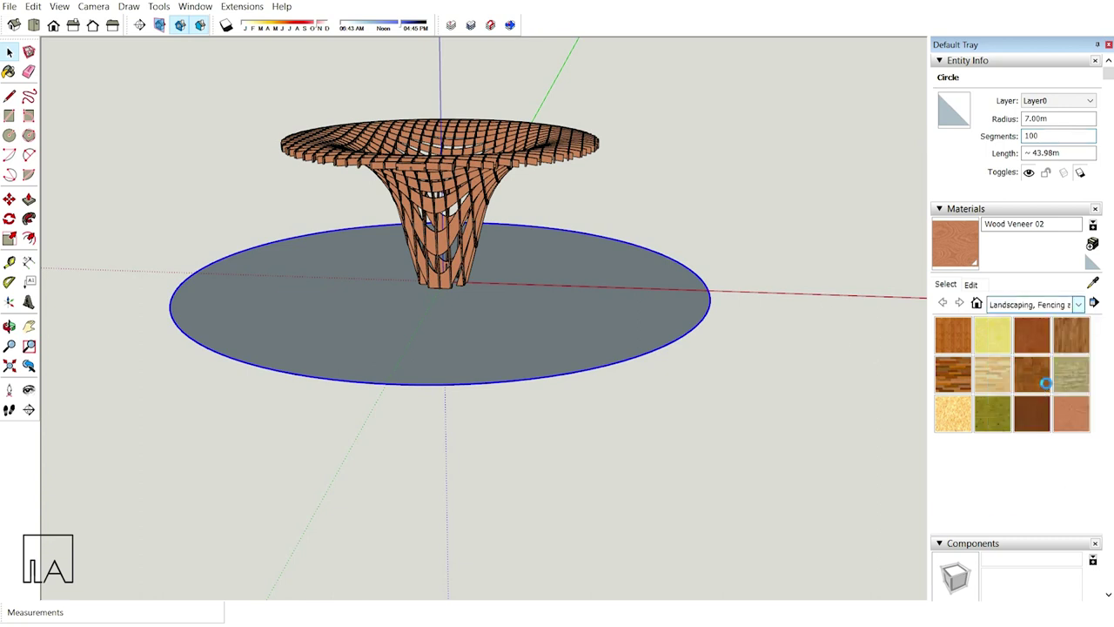
click(1071, 413)
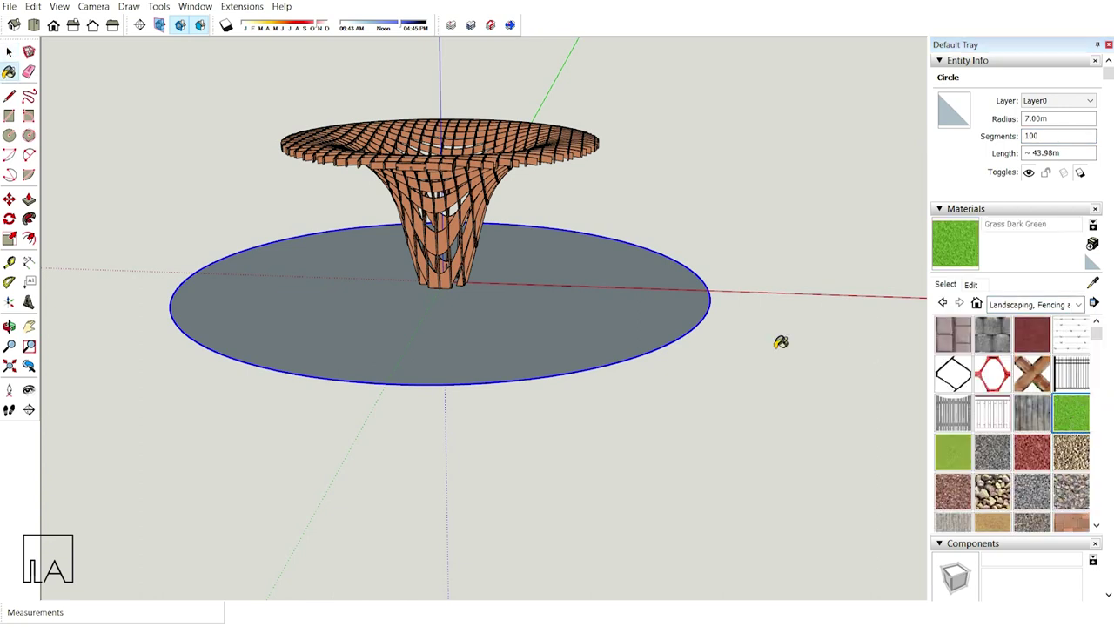
click(548, 348)
scroll(435, 299, up, 3)
mouse_move(435, 298)
middle_down()
mouse_move(453, 331)
mouse_move(486, 351)
middle_up()
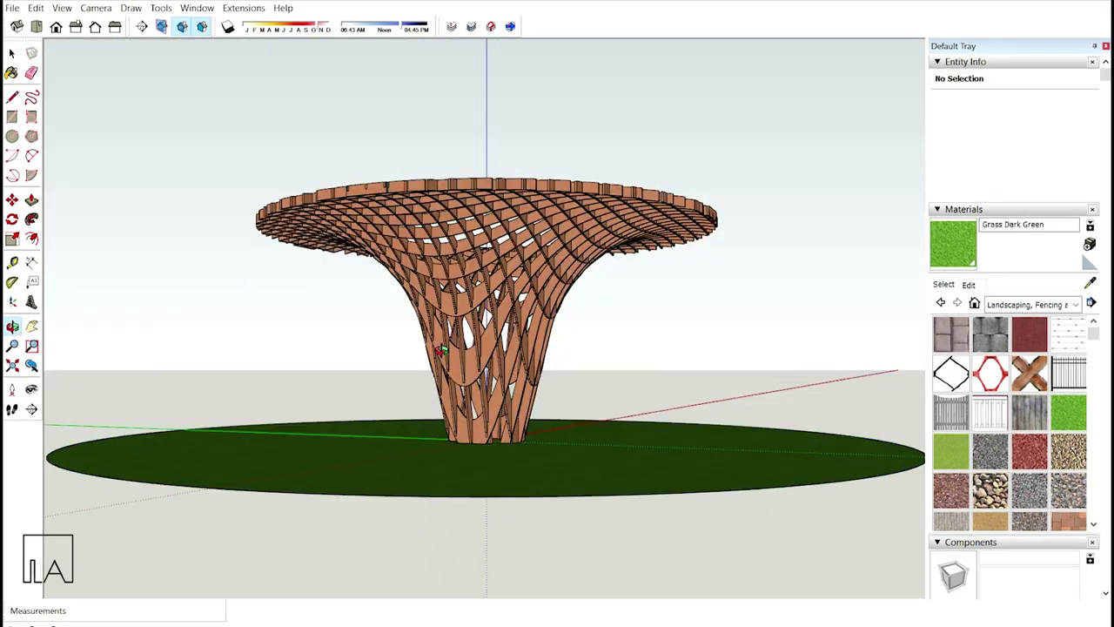
- Orbit down to eye level around the wooden trumpet pavilion
middle_drag(523, 348, 673, 343)
middle_drag(485, 351, 639, 324)
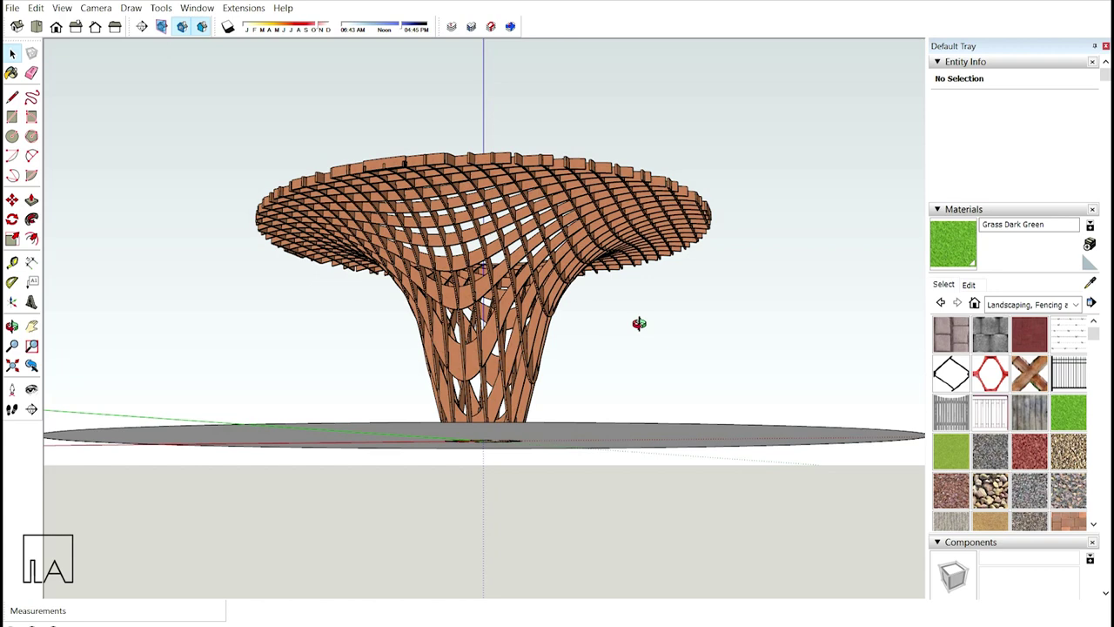